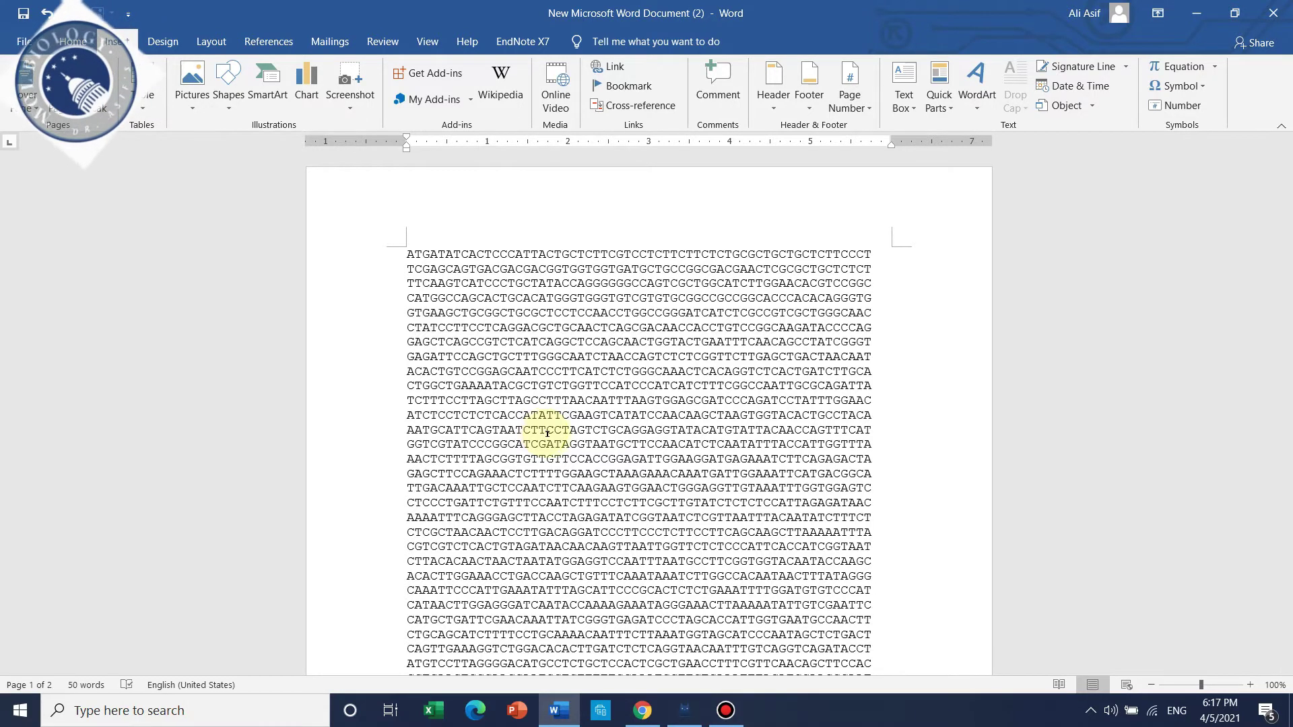
- Zoom in on the gene sequence so its bases are easier to read
scroll(545, 433, down, 4)
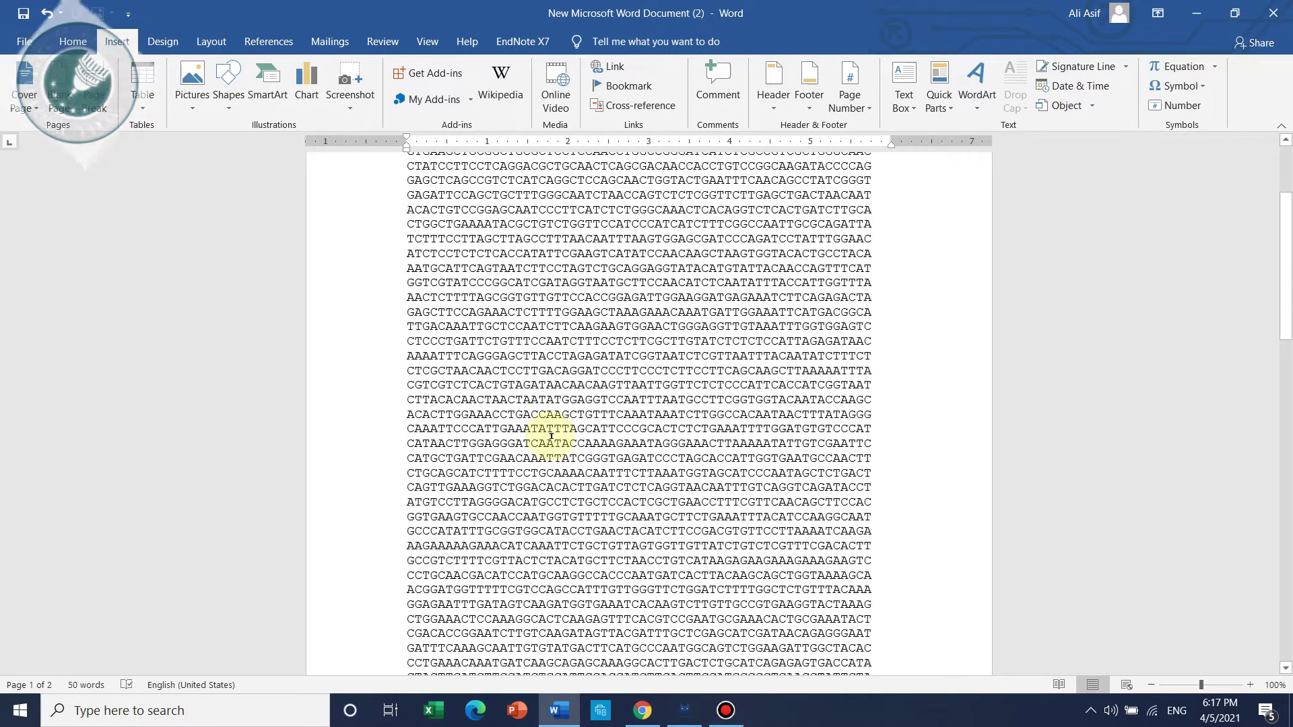
scroll(586, 458, down, 1)
scroll(673, 512, up, 1)
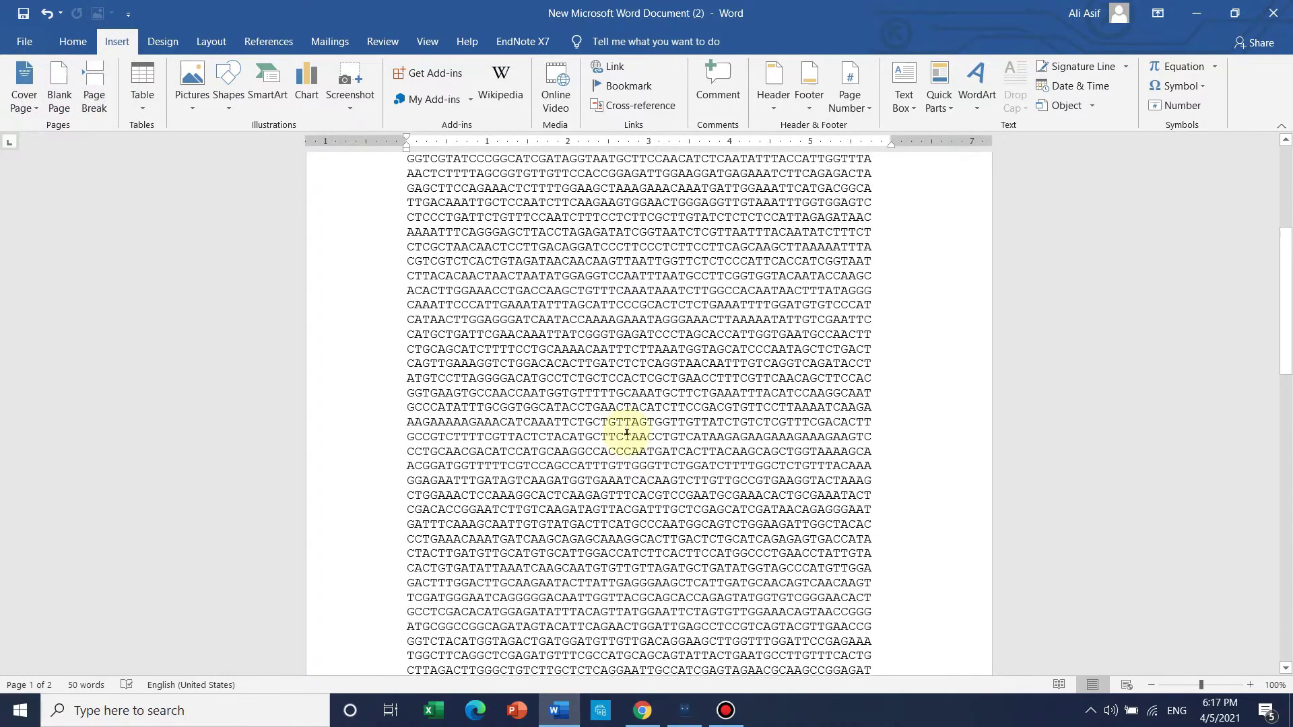
scroll(626, 432, up, 4)
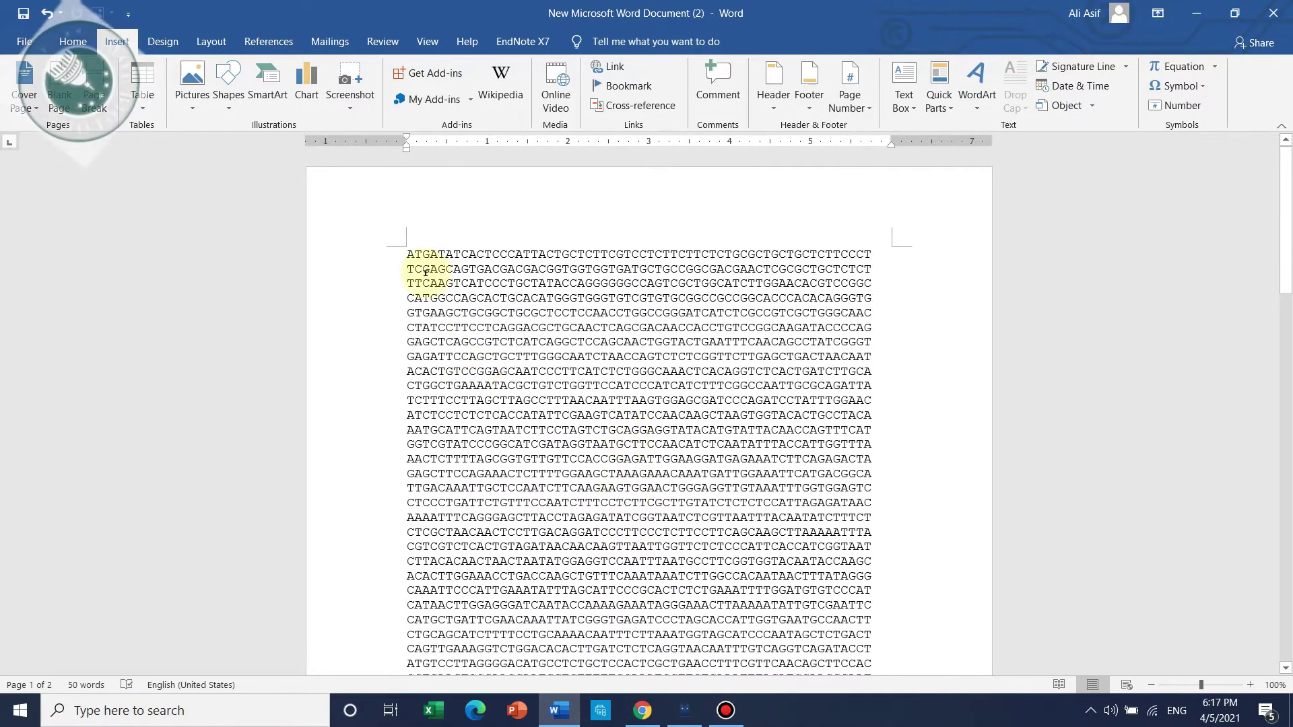
scroll(519, 433, down, 12)
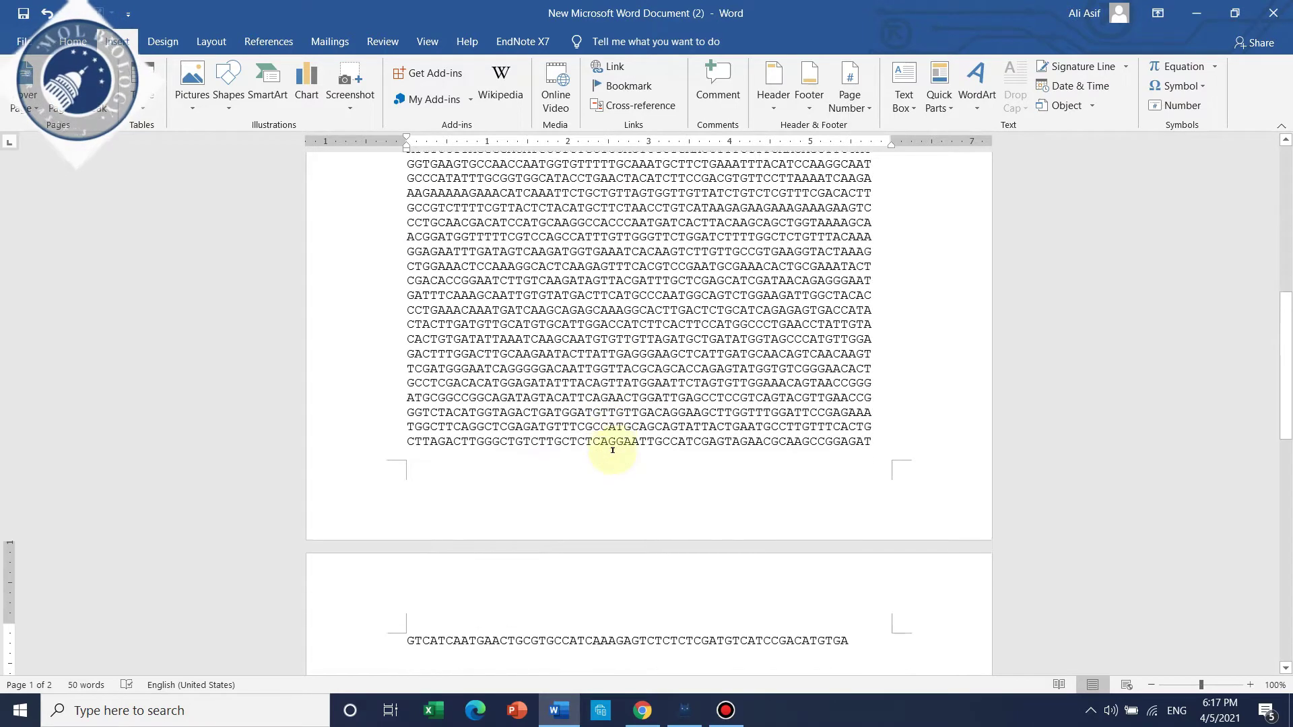
scroll(633, 461, up, 4)
scroll(632, 461, down, 9)
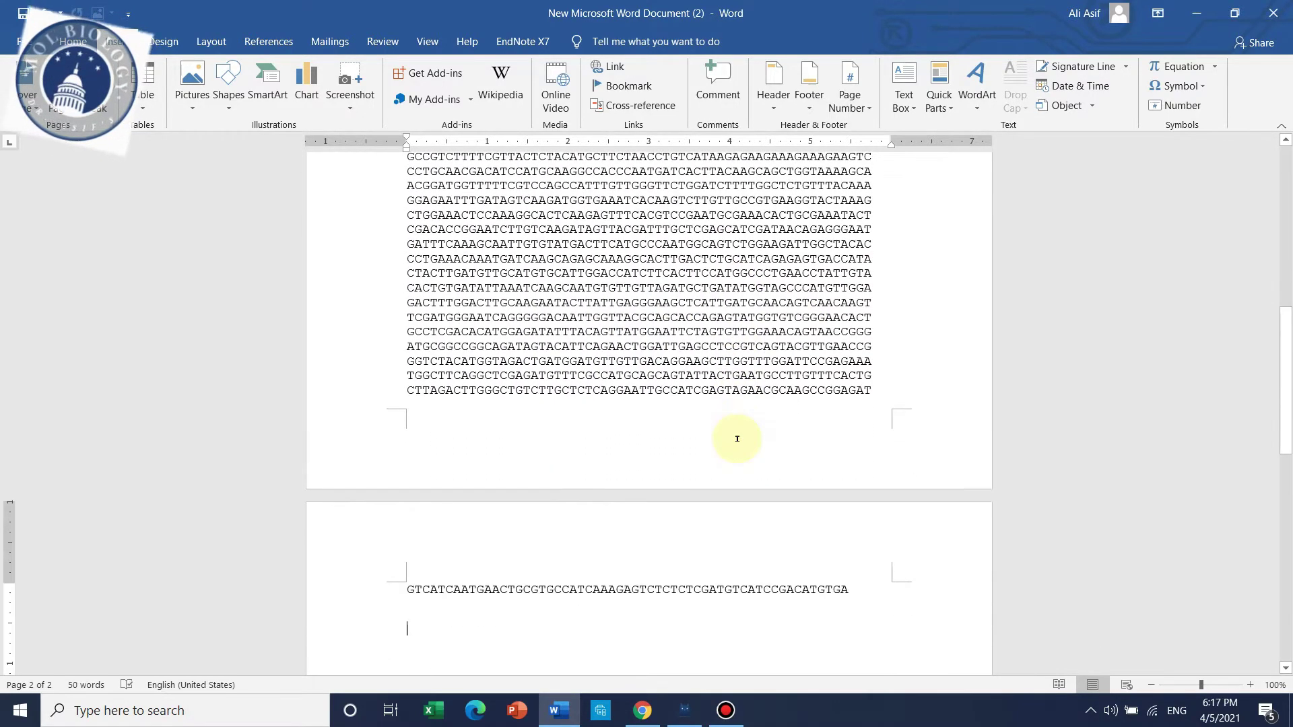
scroll(737, 439, up, 13)
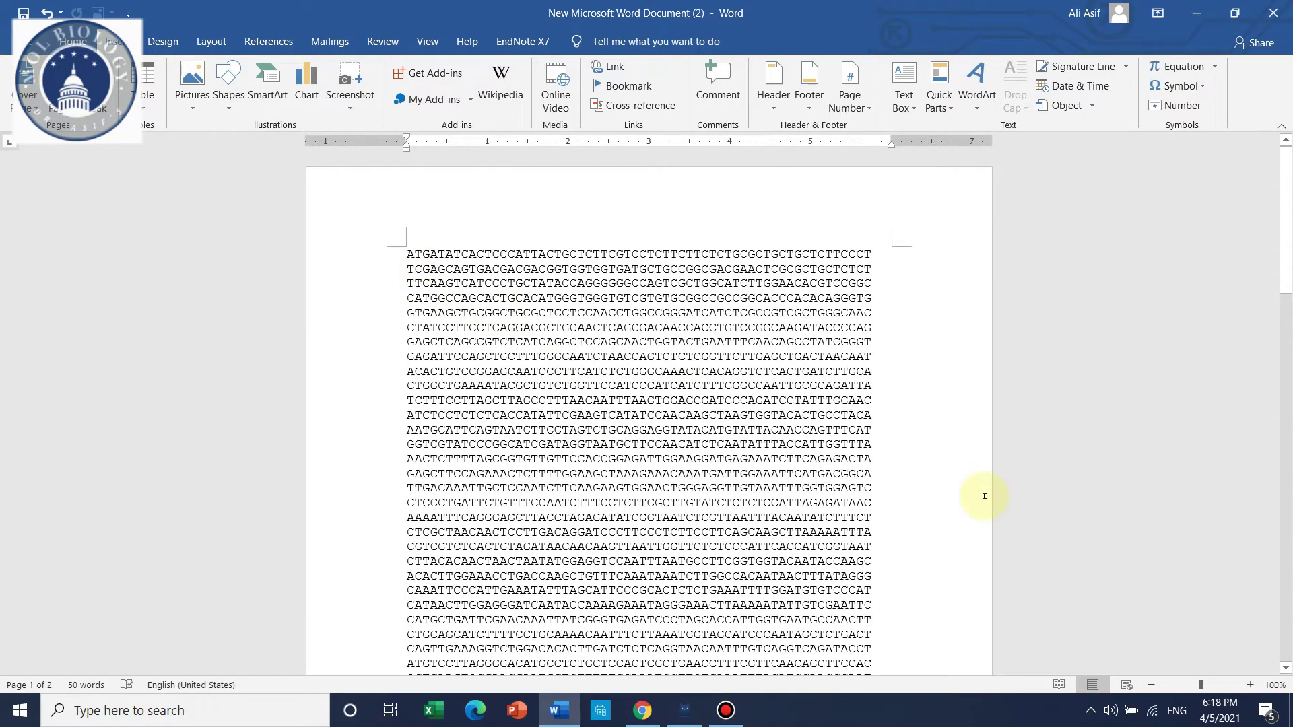
click(1250, 684)
click(1250, 685)
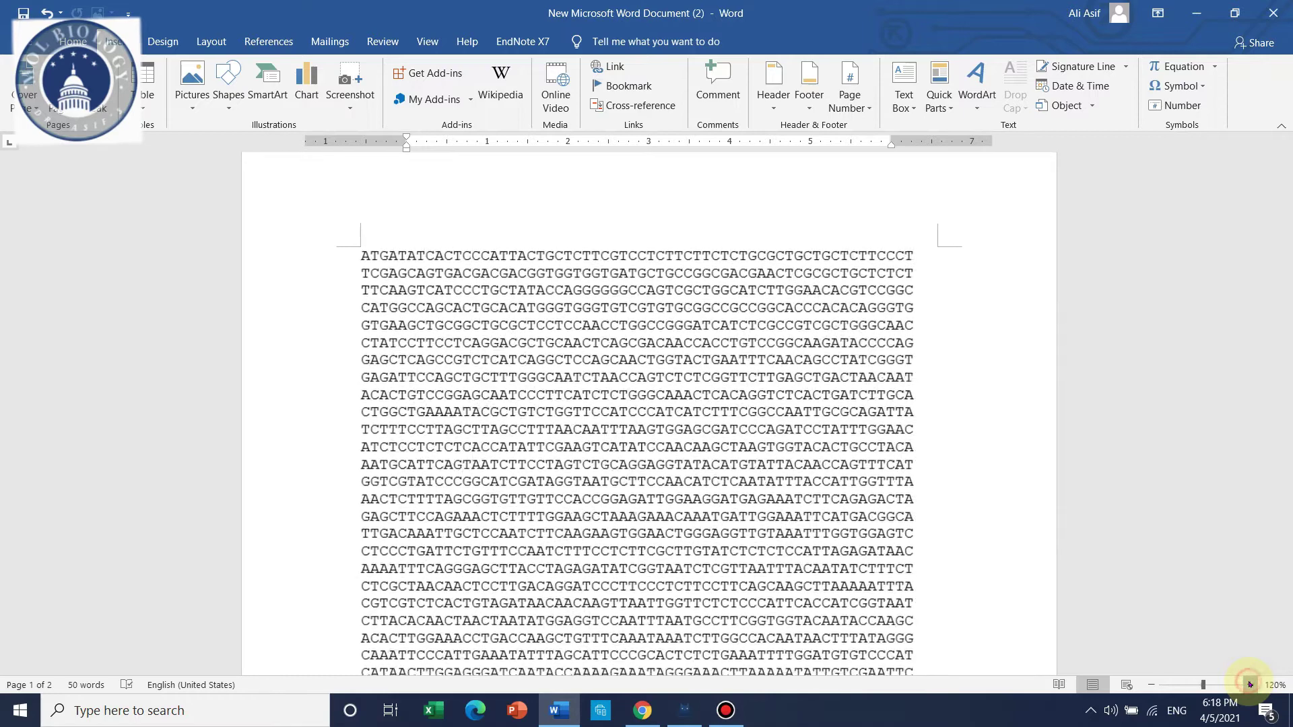
click(1250, 684)
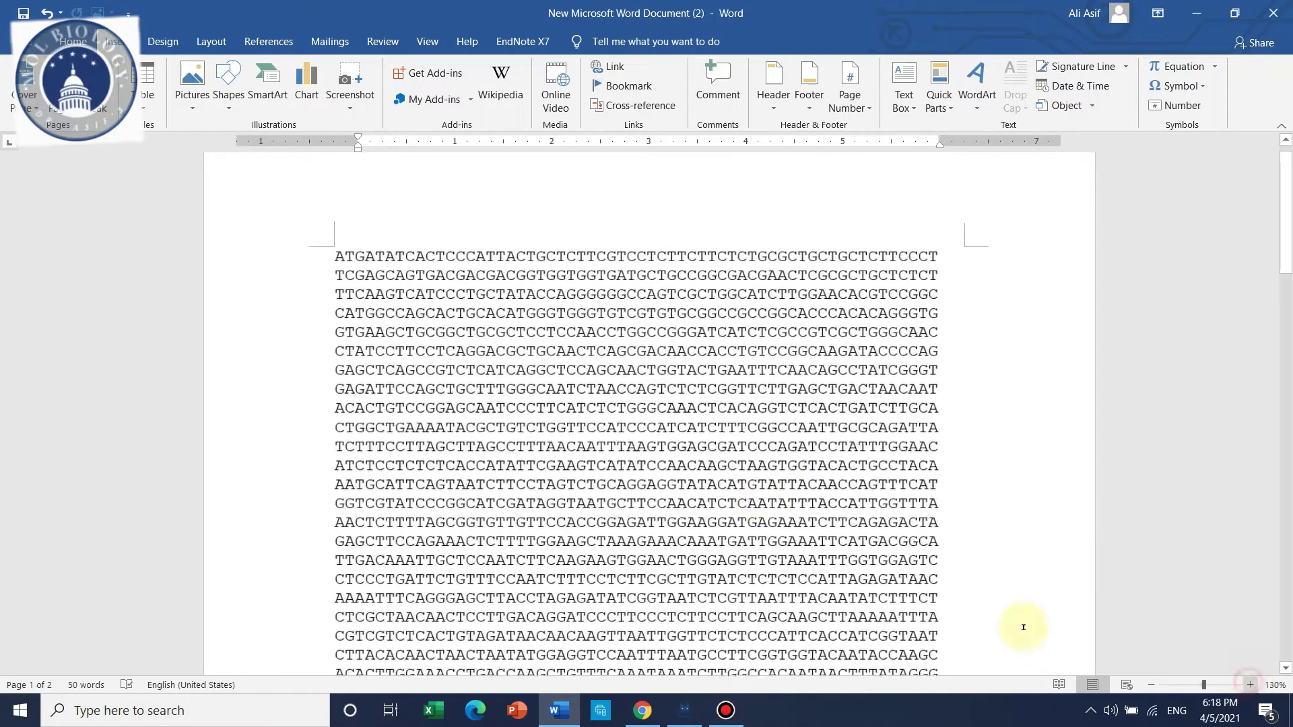
- Remove the 5 and 3 end labels from the gene sequence
click(333, 255)
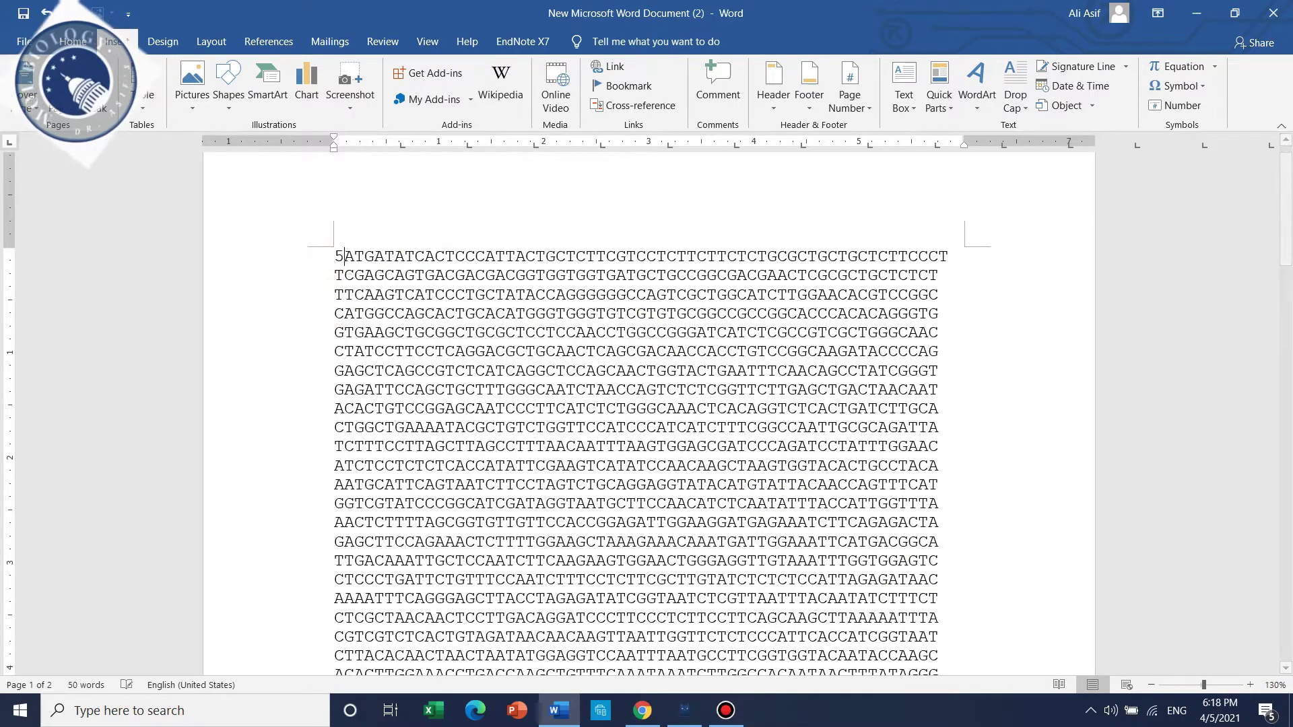
scroll(707, 284, down, 4)
scroll(707, 285, down, 10)
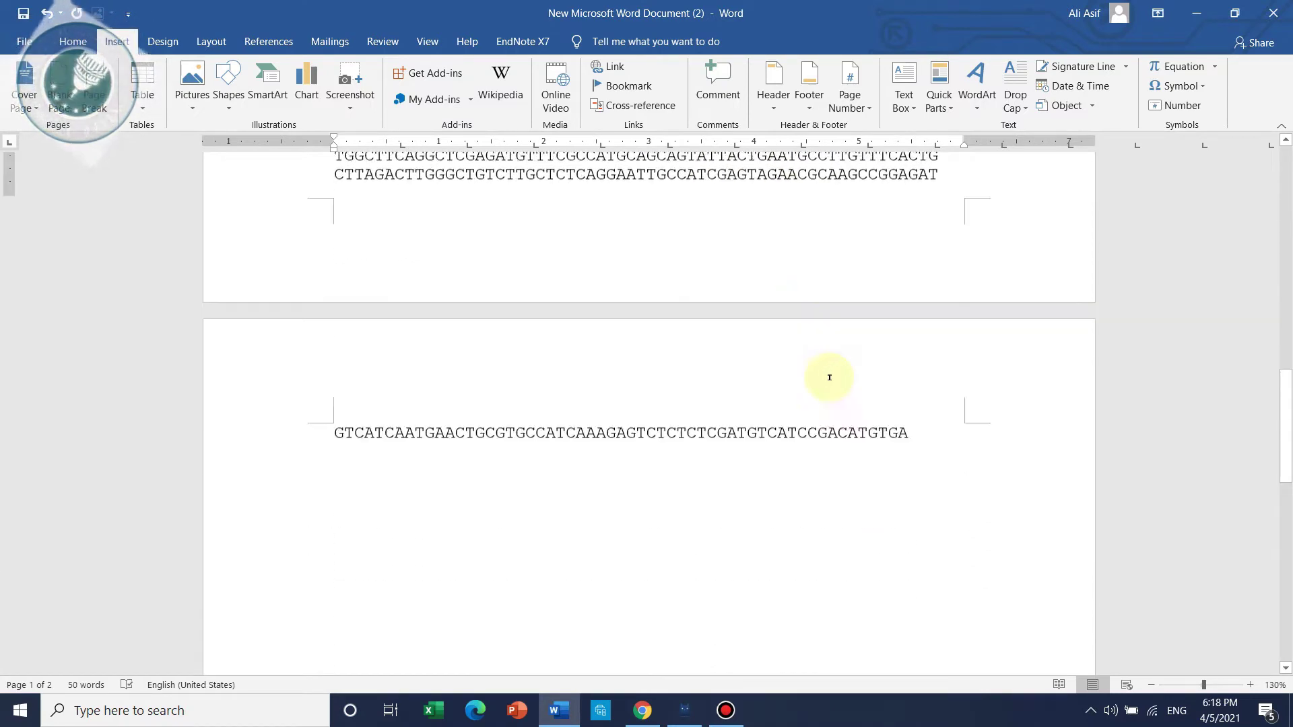
click(925, 332)
text(3)
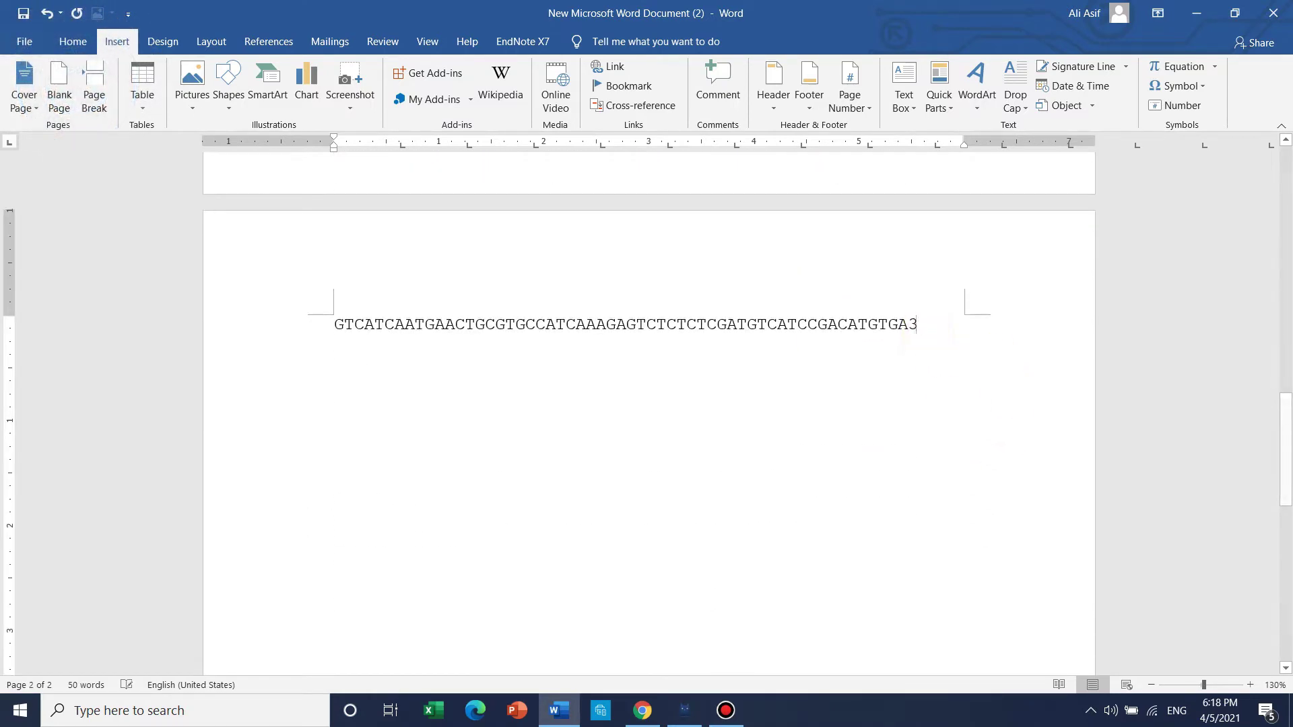
drag(917, 325, 909, 326)
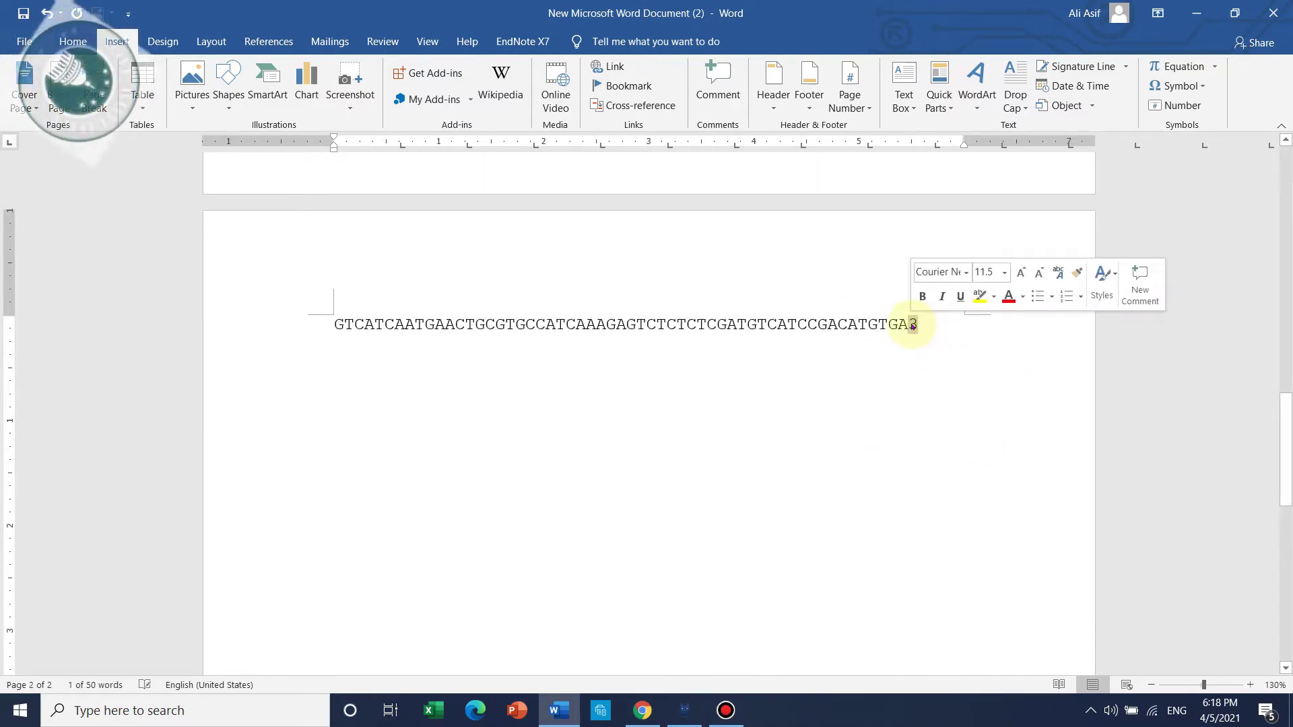
key(BackSpace)
scroll(929, 352, up, 12)
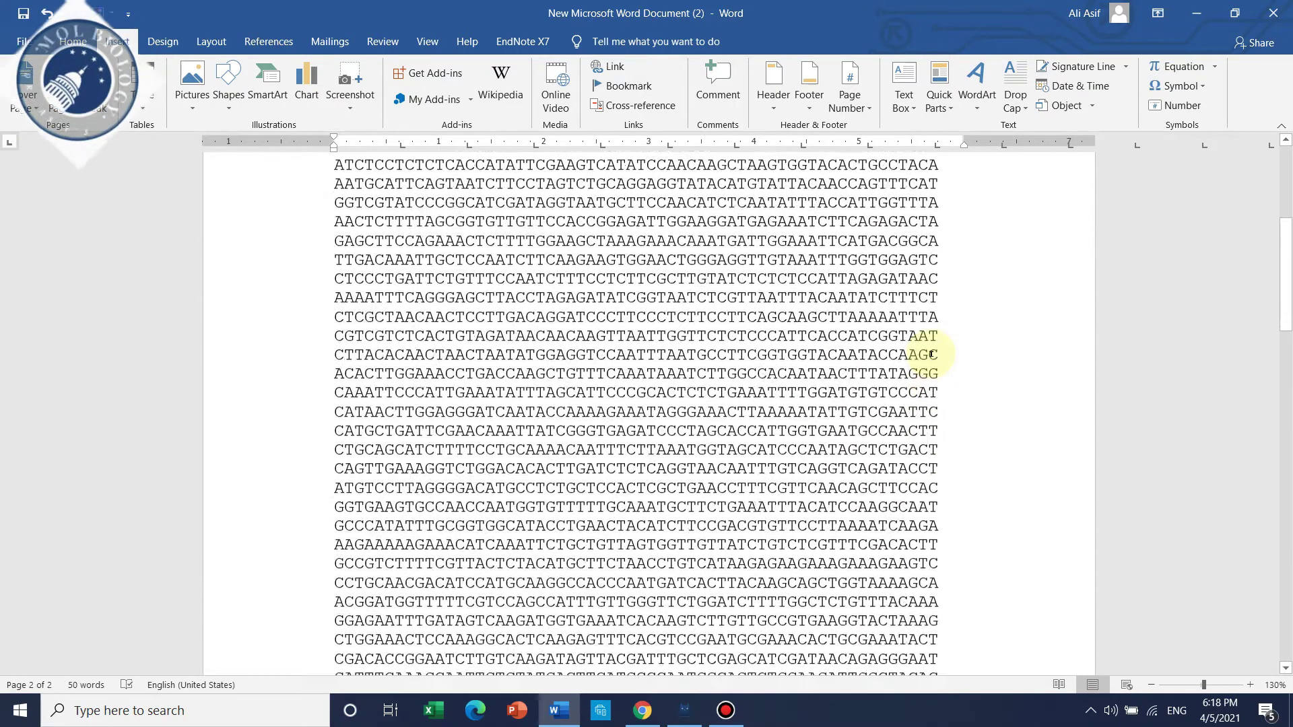
click(344, 282)
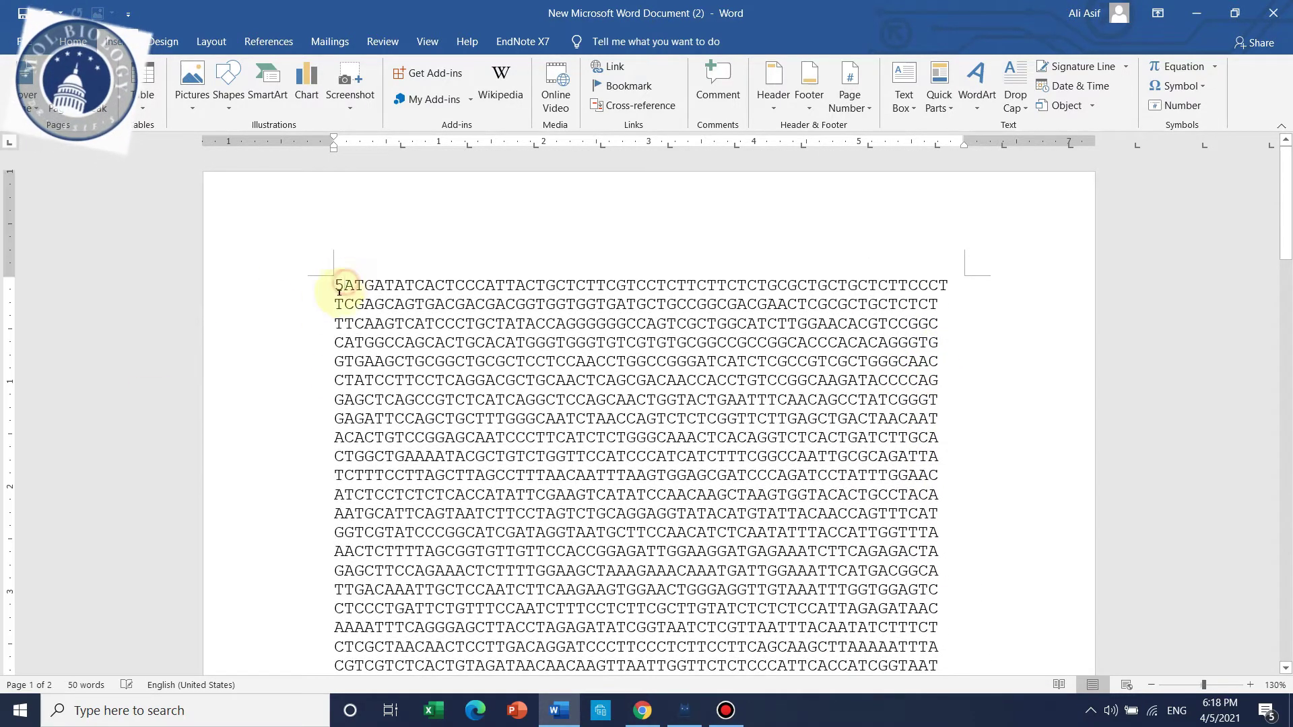
key(BackSpace)
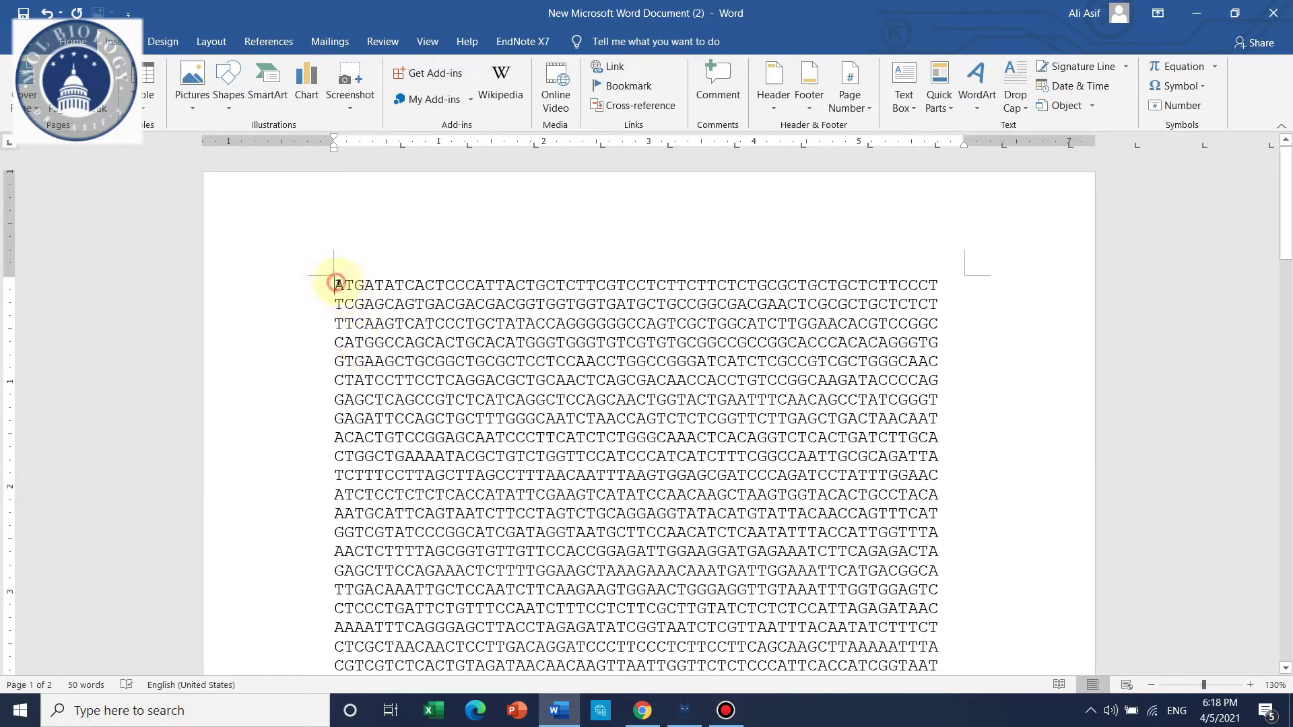
- Check the character count of the opening bases with Word Count
drag(359, 283, 514, 282)
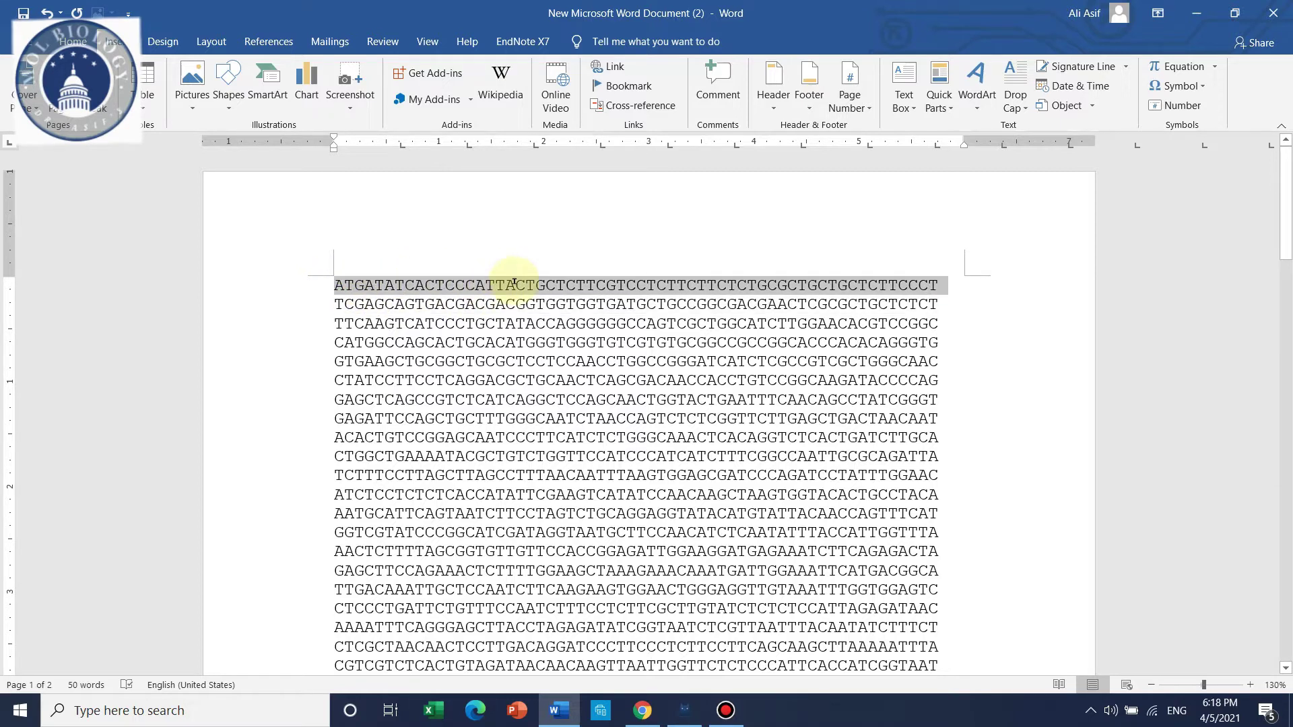
click(415, 285)
drag(336, 280, 535, 277)
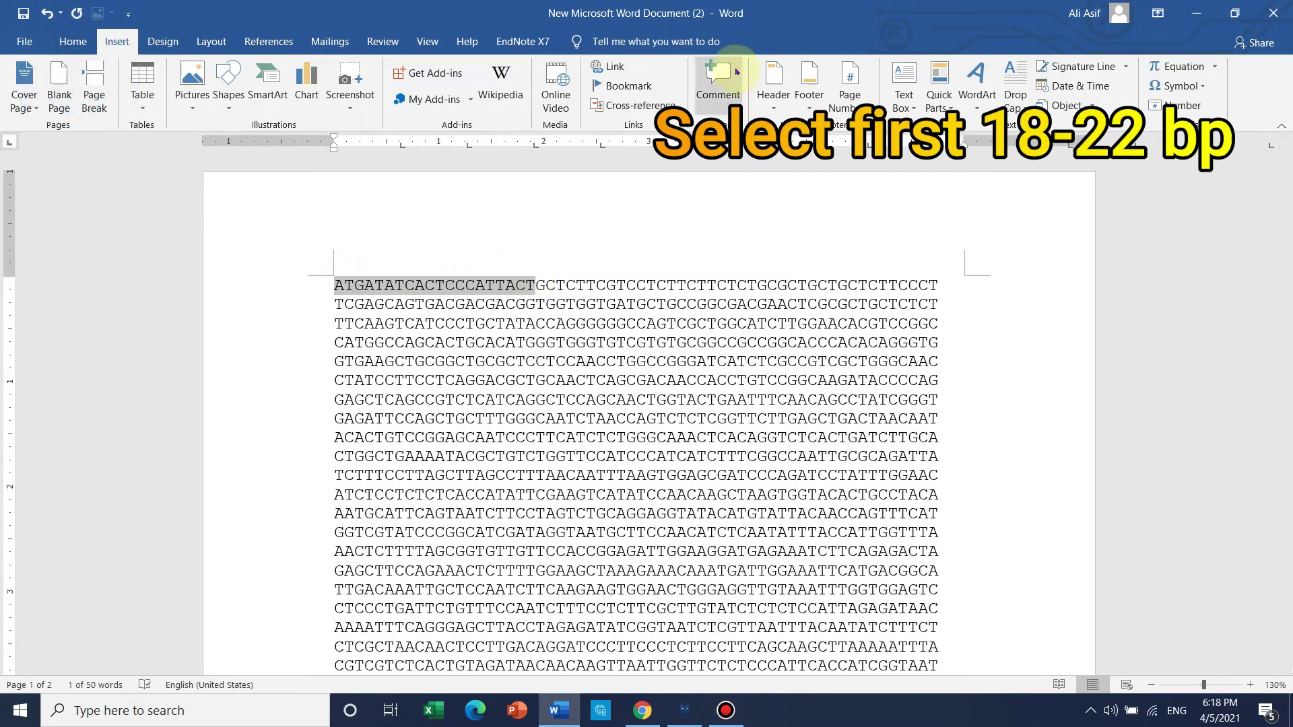
click(716, 41)
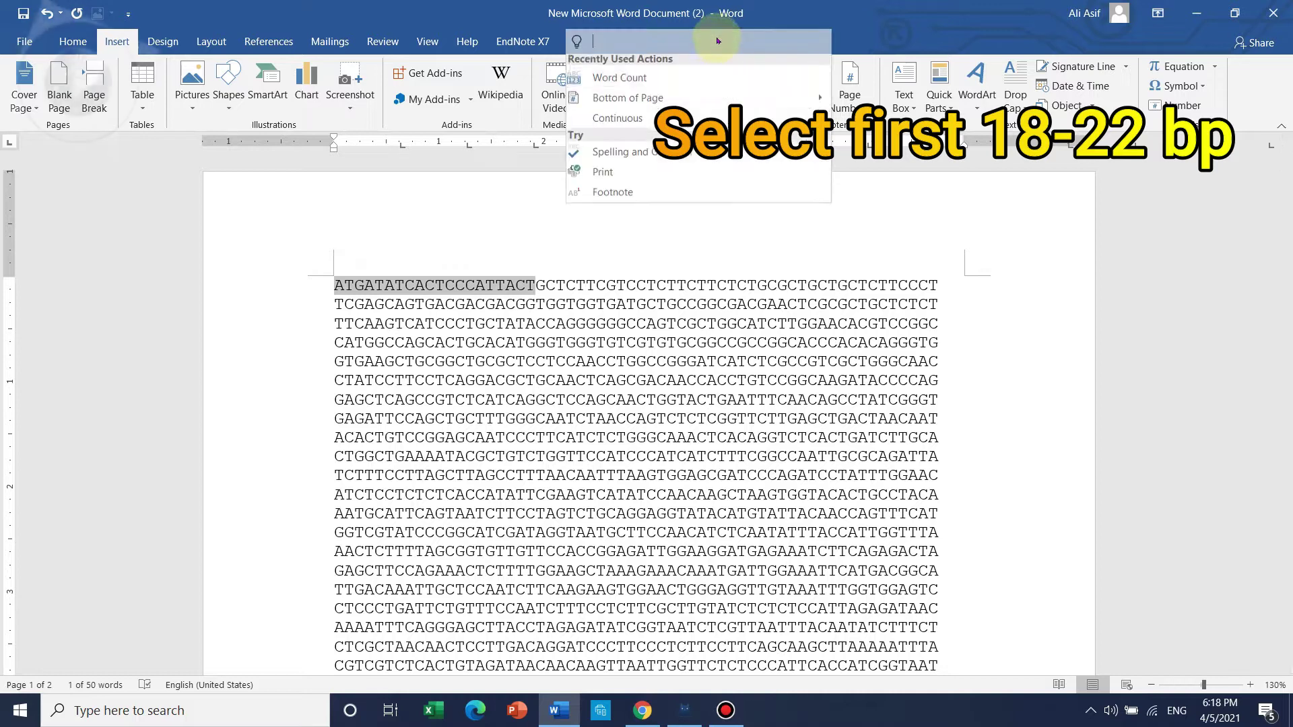
click(706, 87)
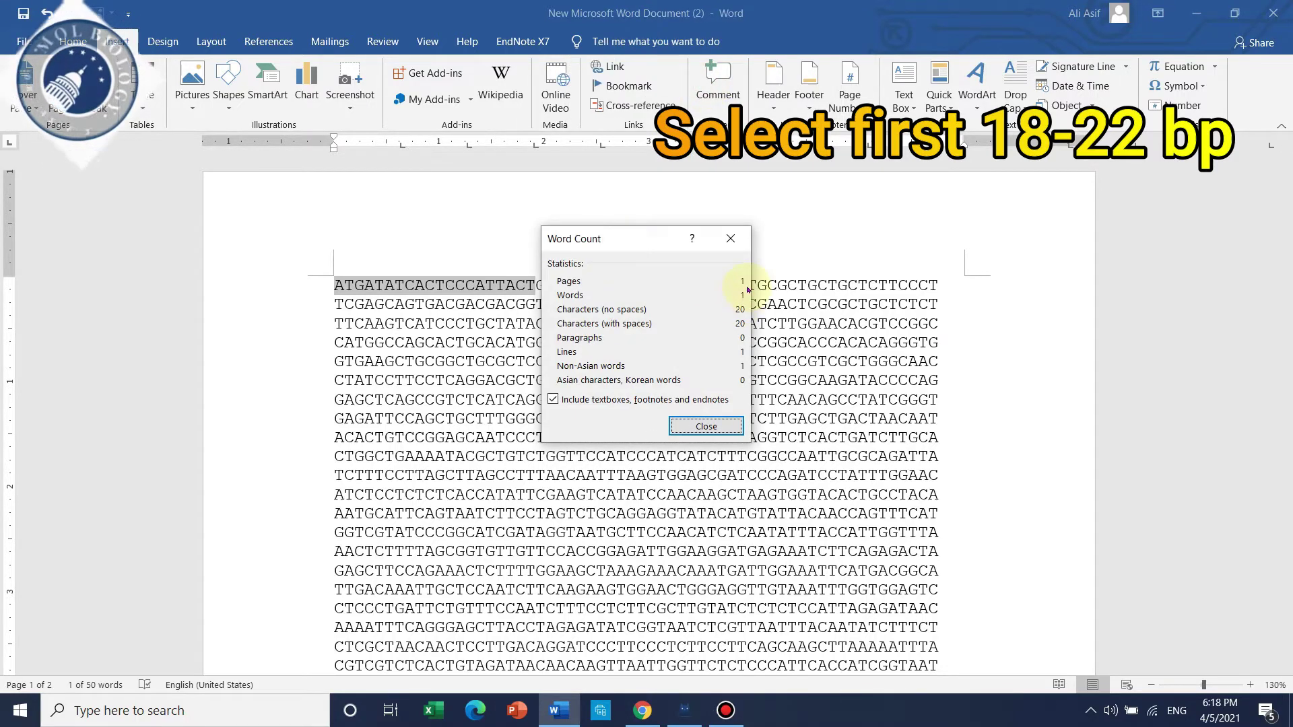
click(731, 238)
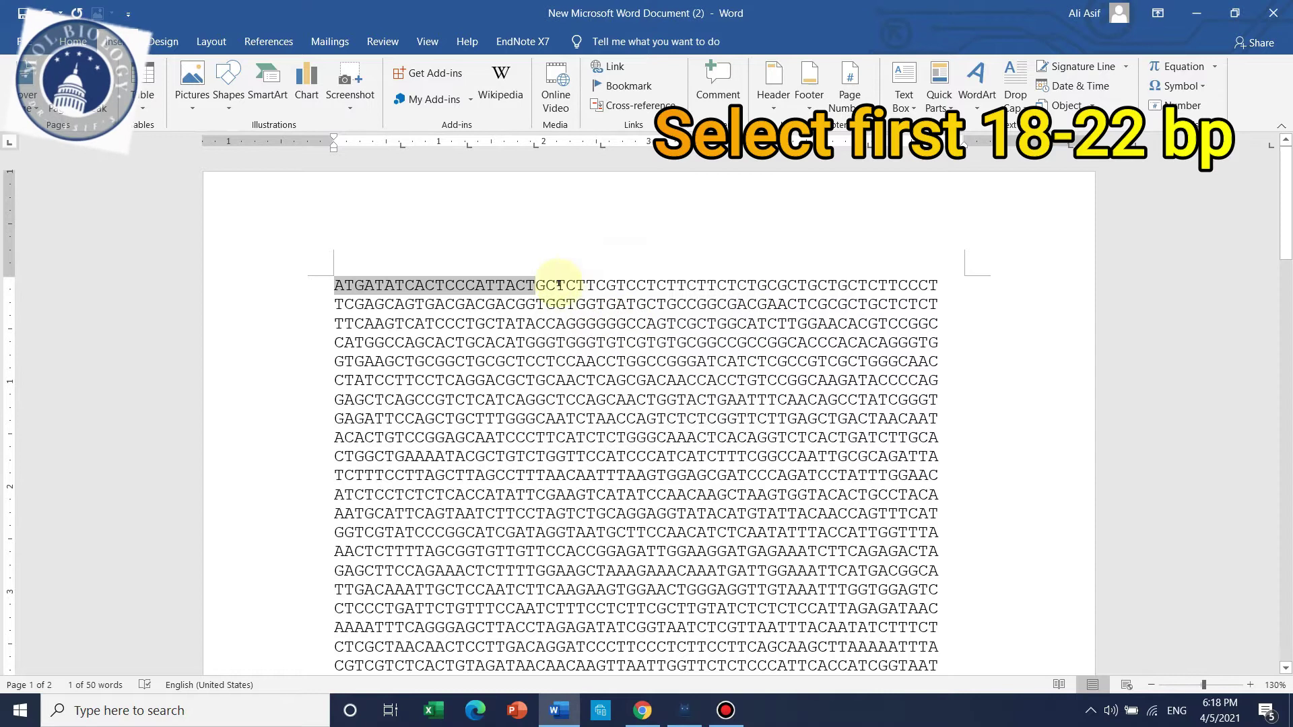
- Copy the first 18 bases ATGATATCACTCCCATTA and place the cursor on the empty last line
click(513, 285)
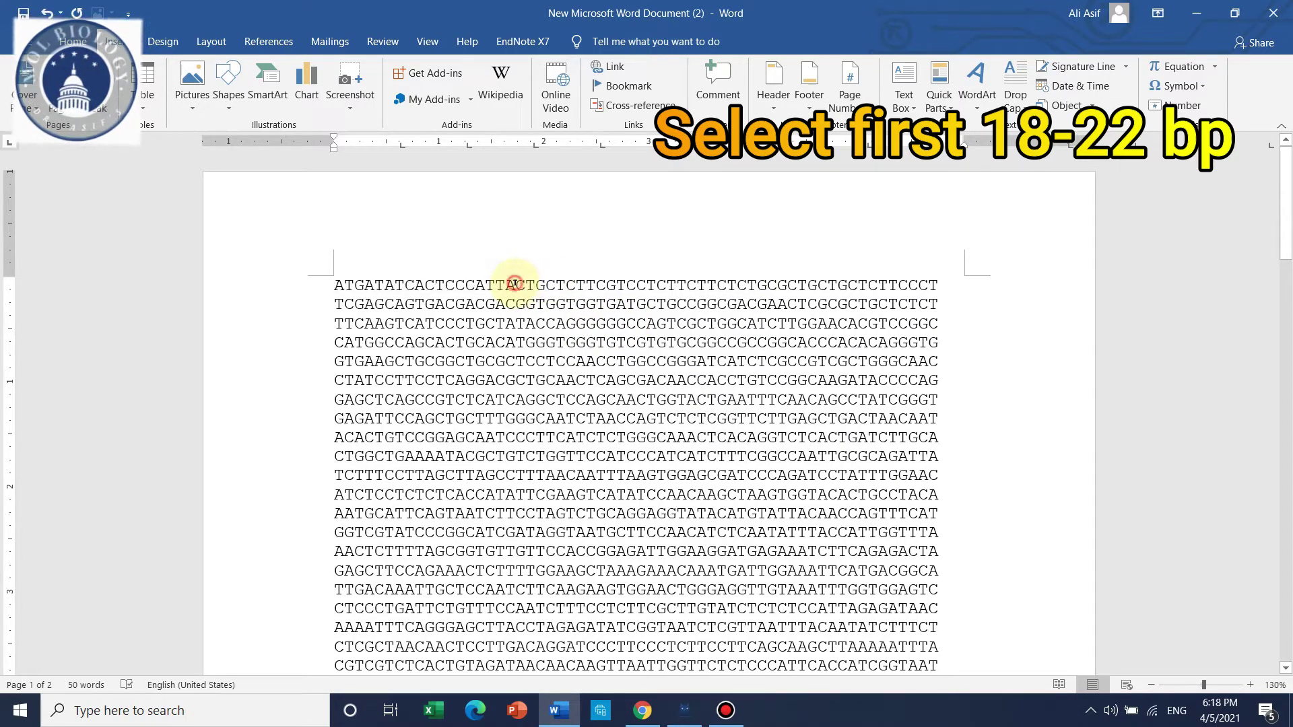
drag(514, 284, 333, 285)
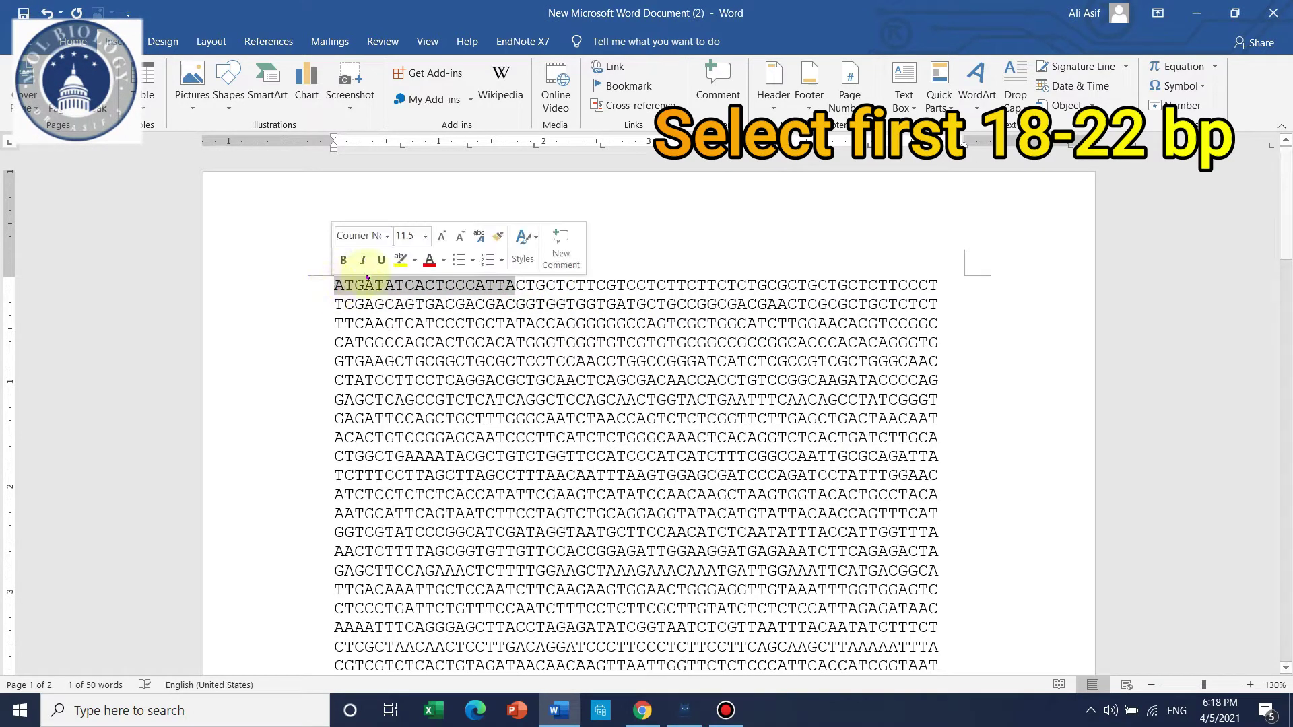
right_click(368, 280)
click(357, 297)
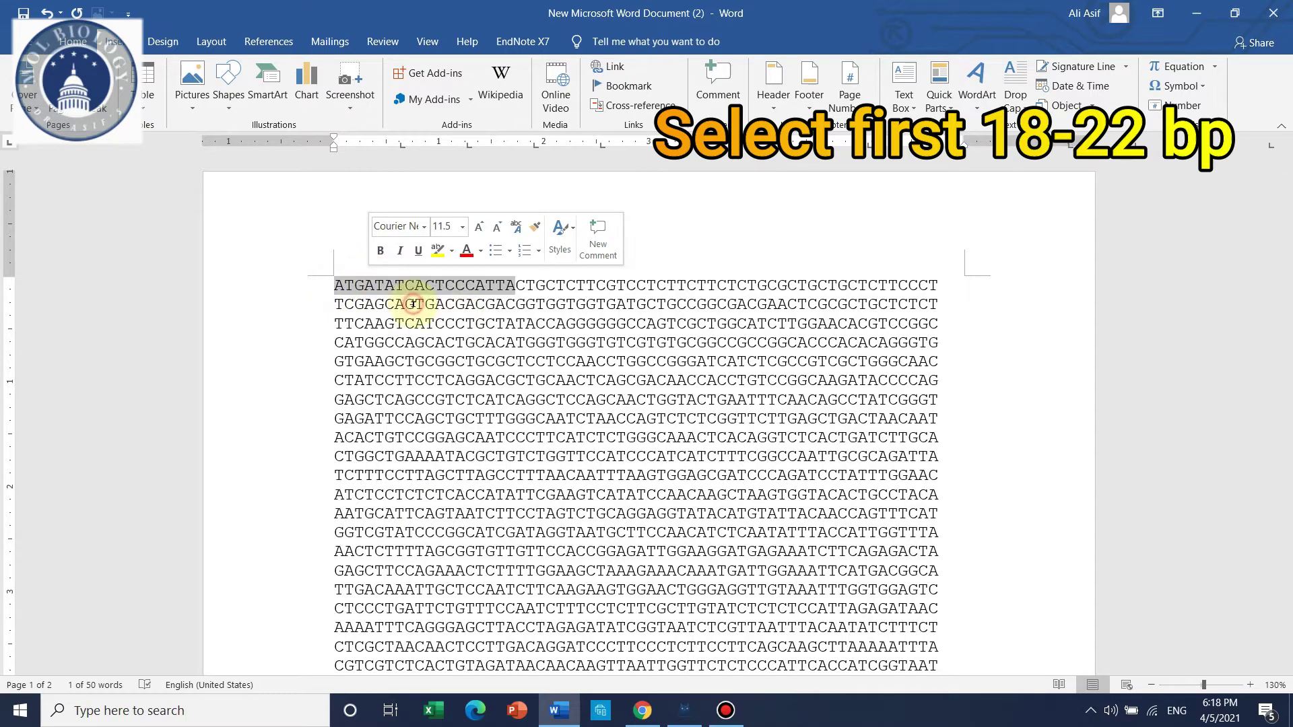
scroll(590, 285, down, 2)
scroll(589, 285, down, 10)
click(649, 358)
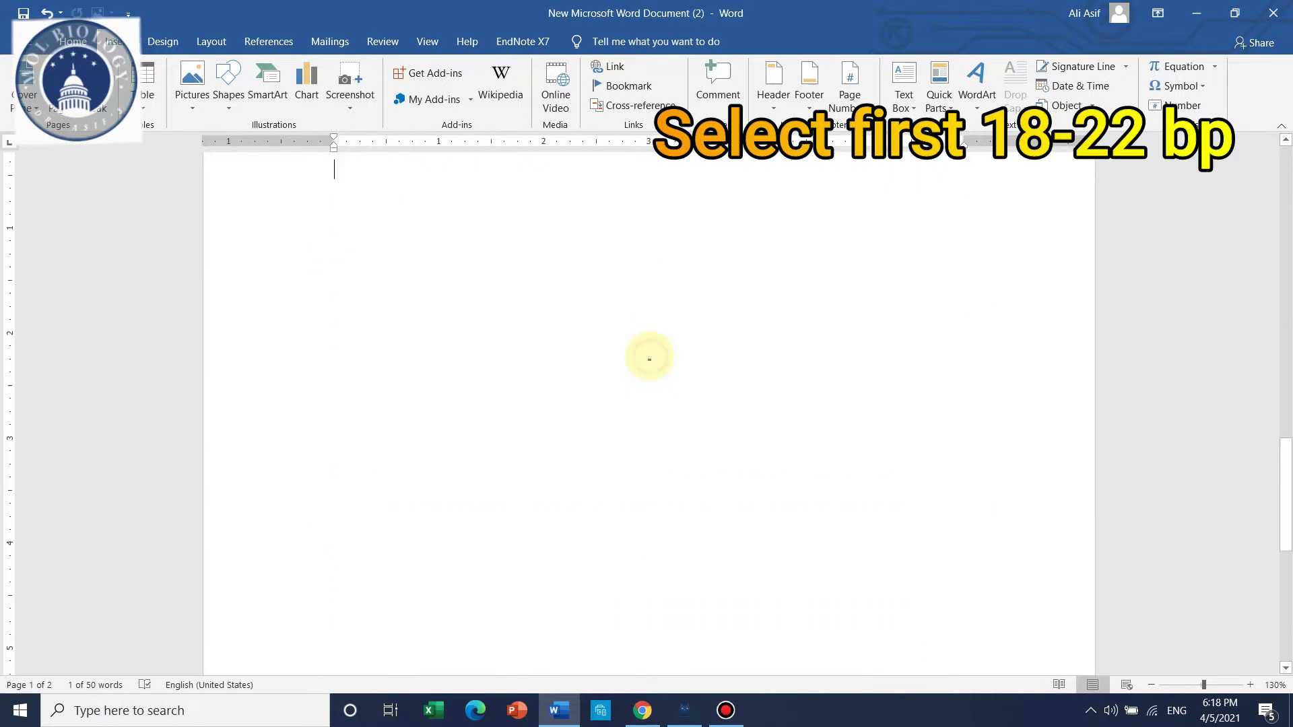
- Type the label 'Forward Primer:' and paste ATGATATCACTCCCATTA after it
scroll(649, 356, up, 1)
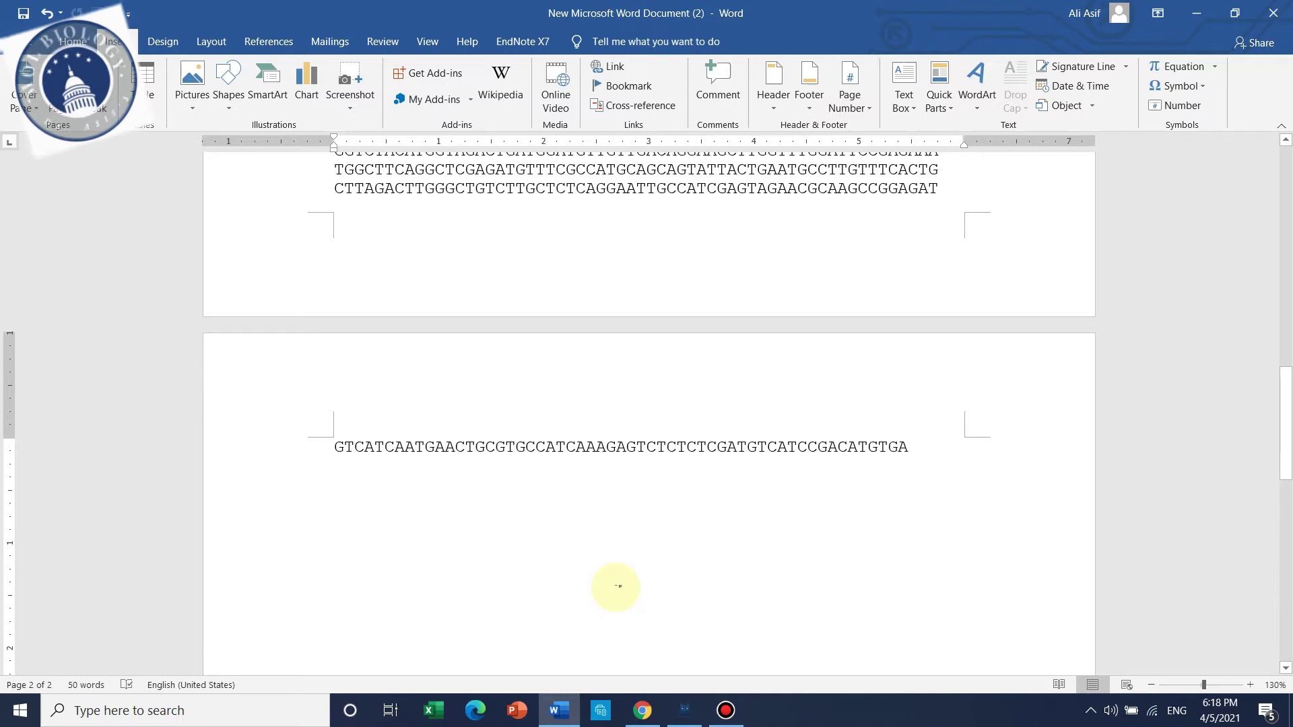
text(Fo)
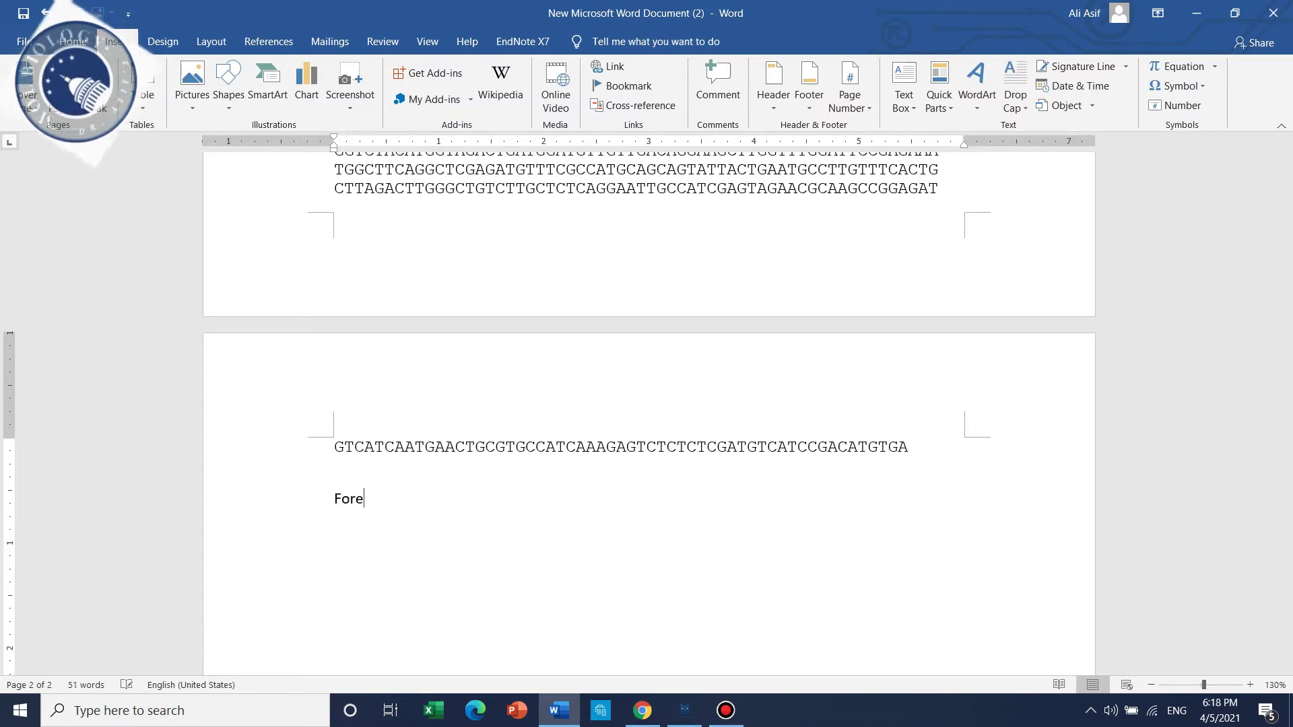
text(rwar )
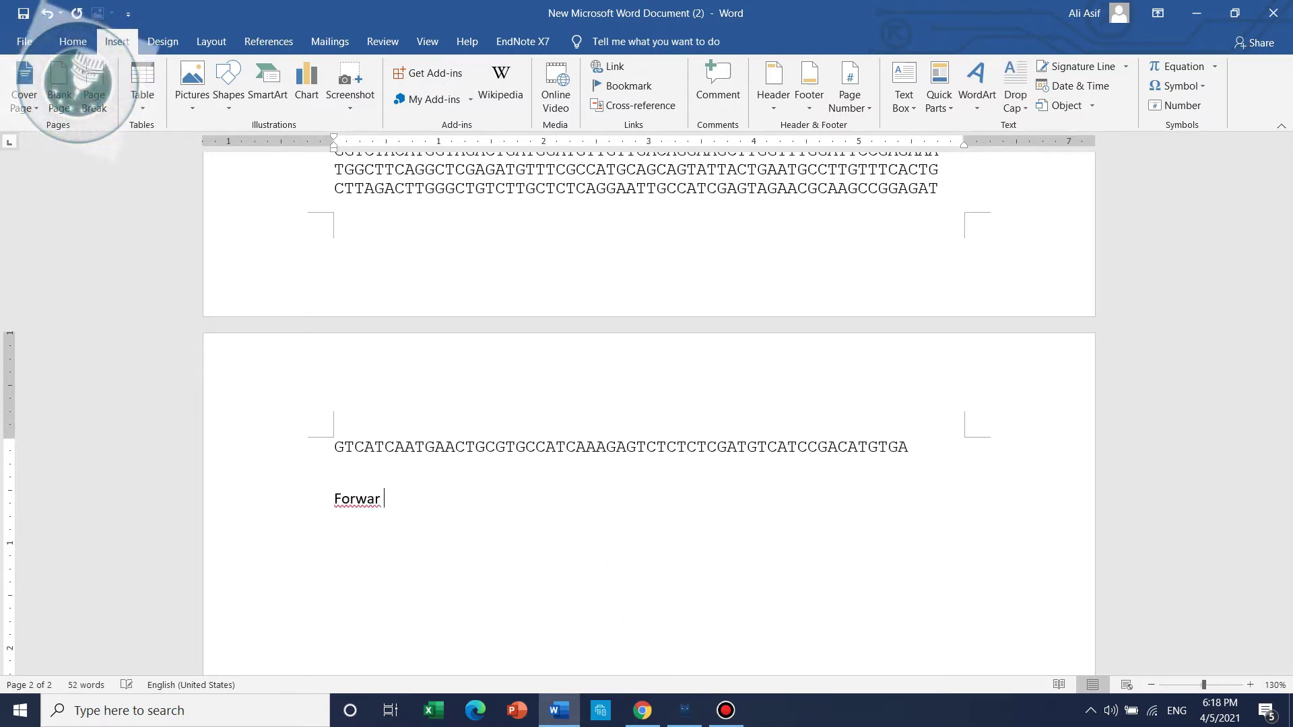
text(d Prim)
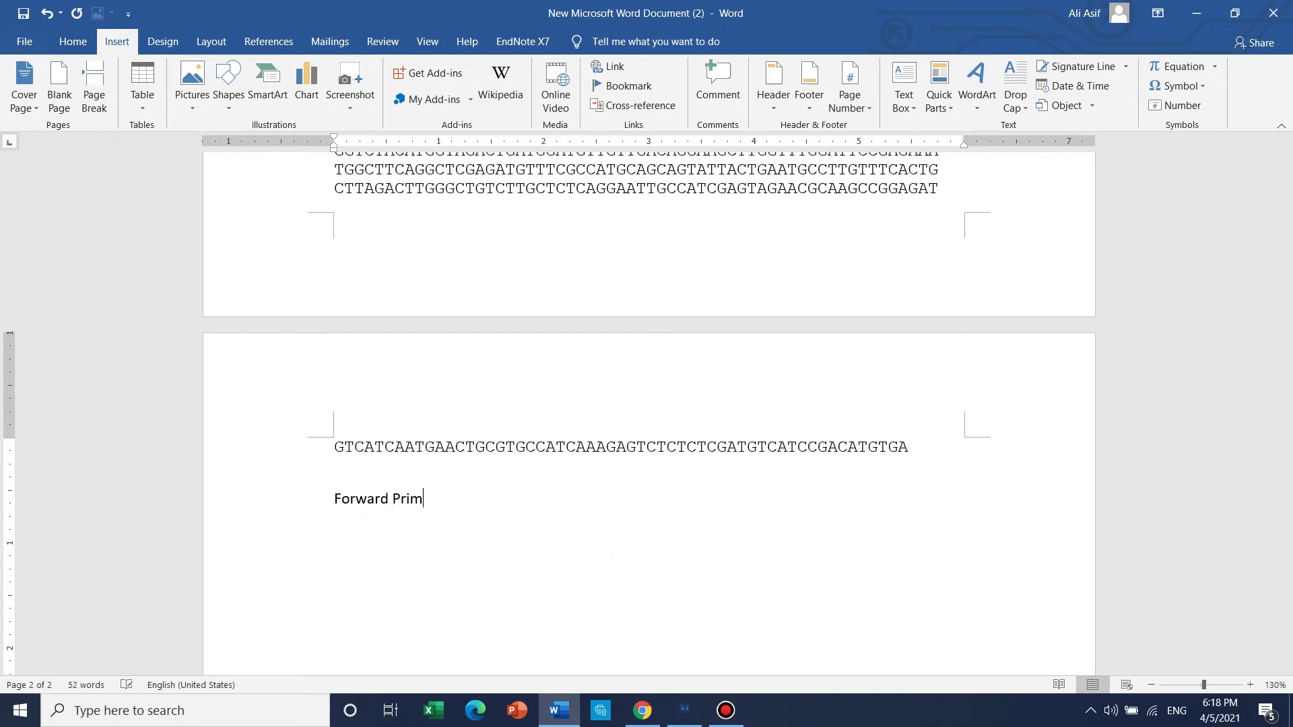
text(er:)
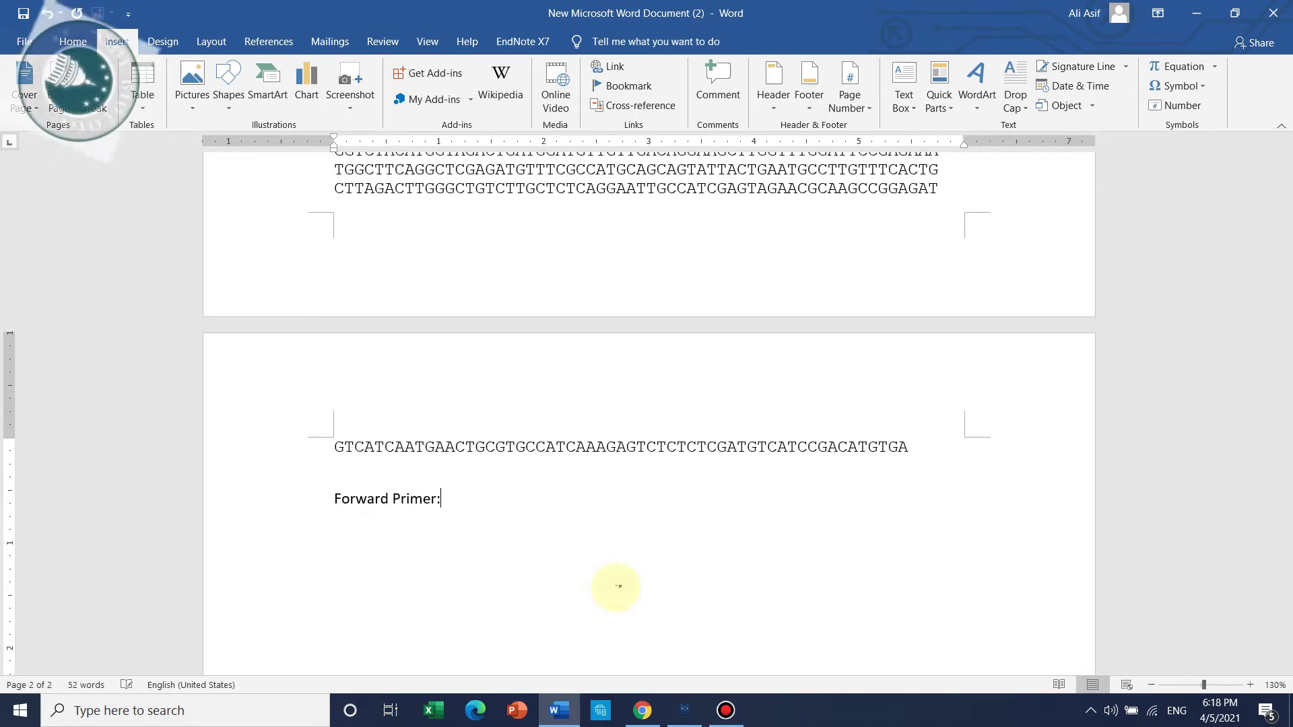
key(ctrl+v)
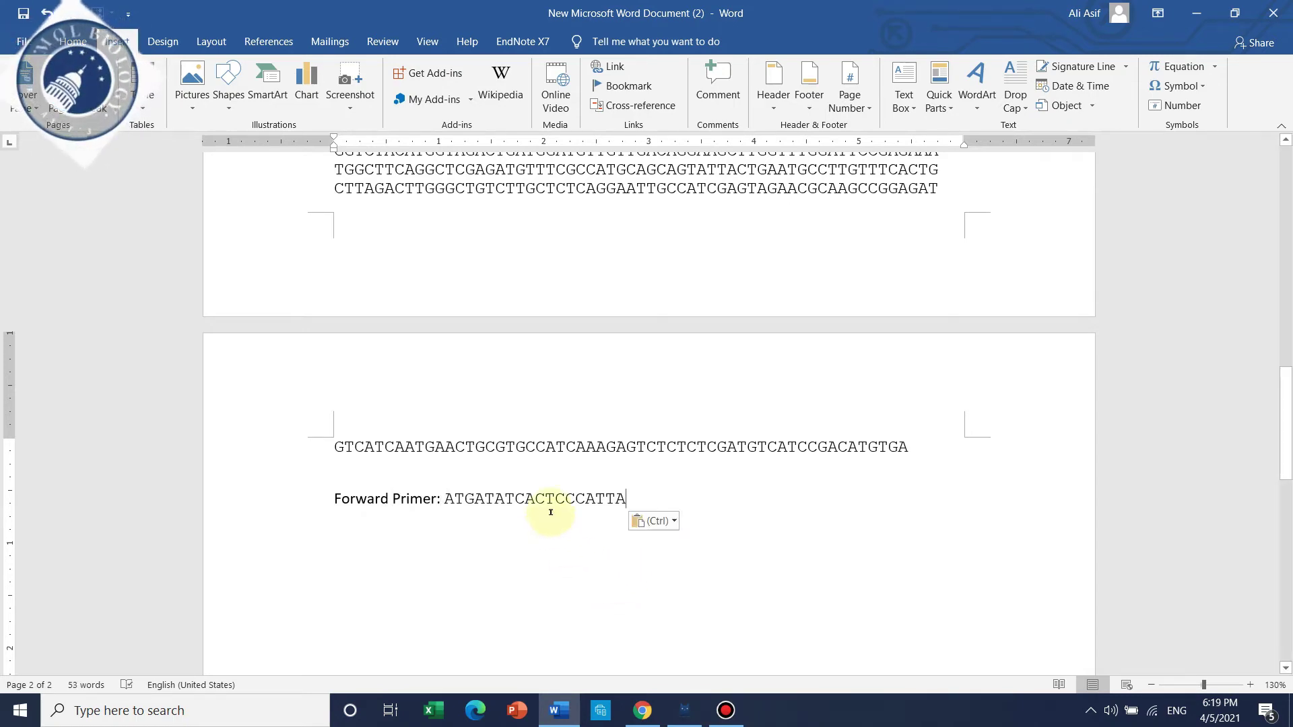
scroll(600, 514, up, 3)
scroll(606, 471, down, 4)
drag(627, 441, 447, 445)
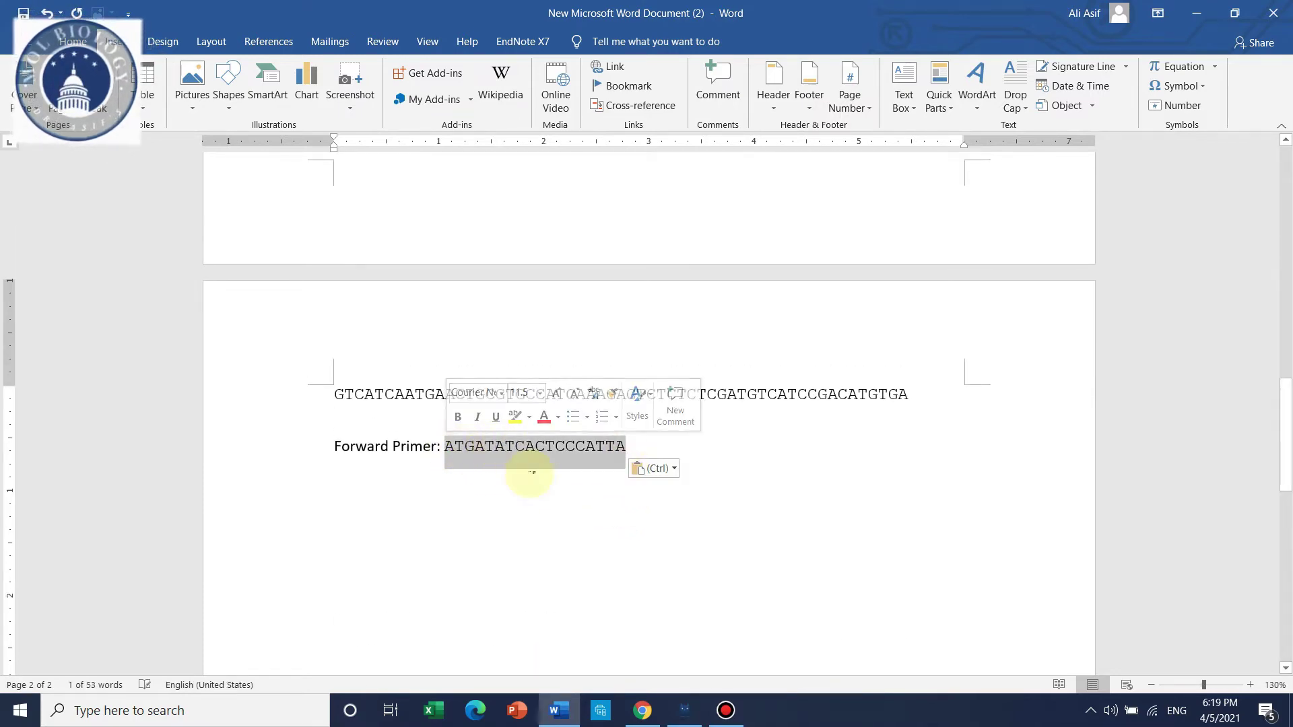
scroll(520, 476, up, 15)
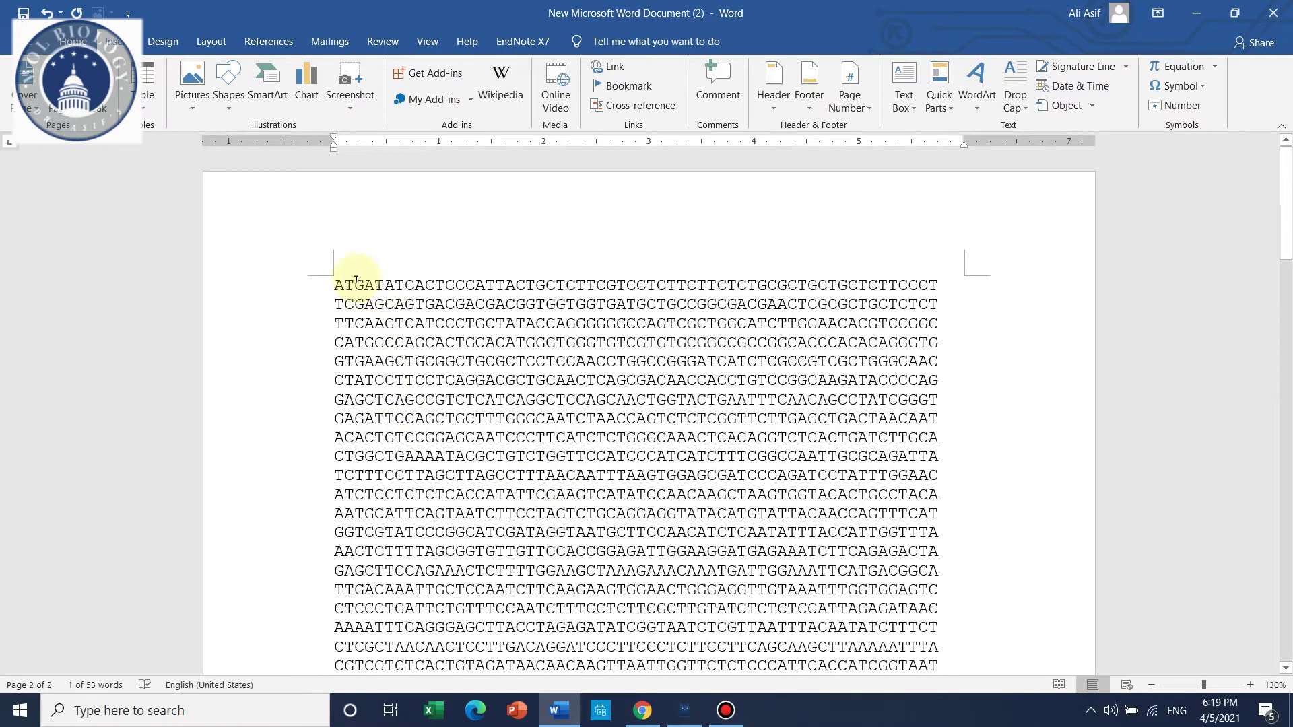
drag(336, 286, 516, 282)
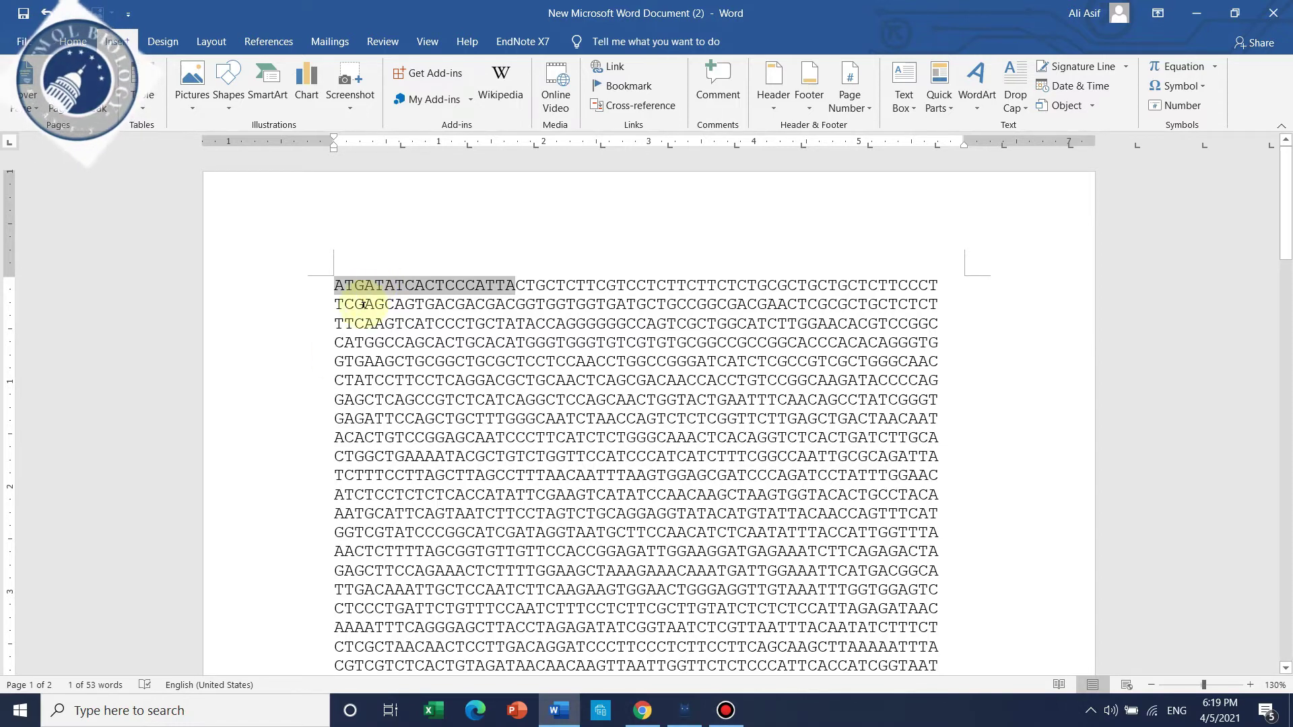
scroll(362, 303, down, 1)
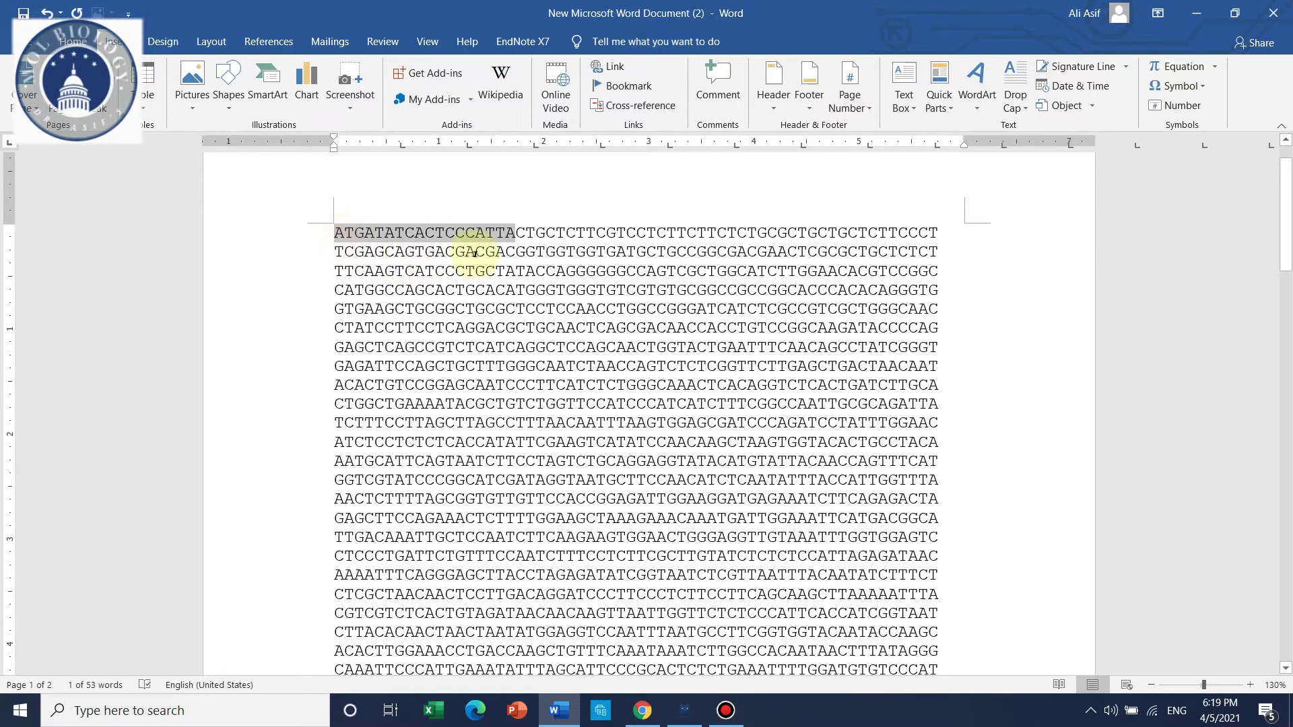
scroll(589, 338, down, 4)
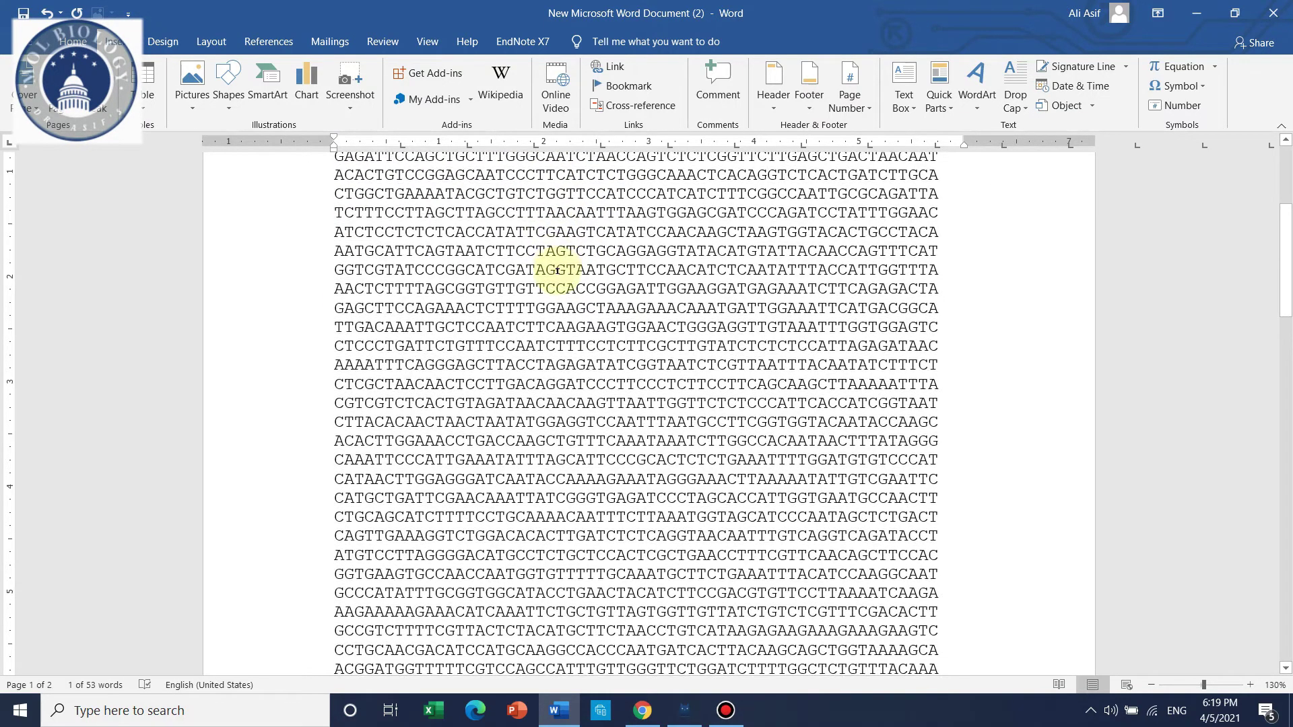
scroll(557, 272, up, 4)
scroll(558, 272, down, 12)
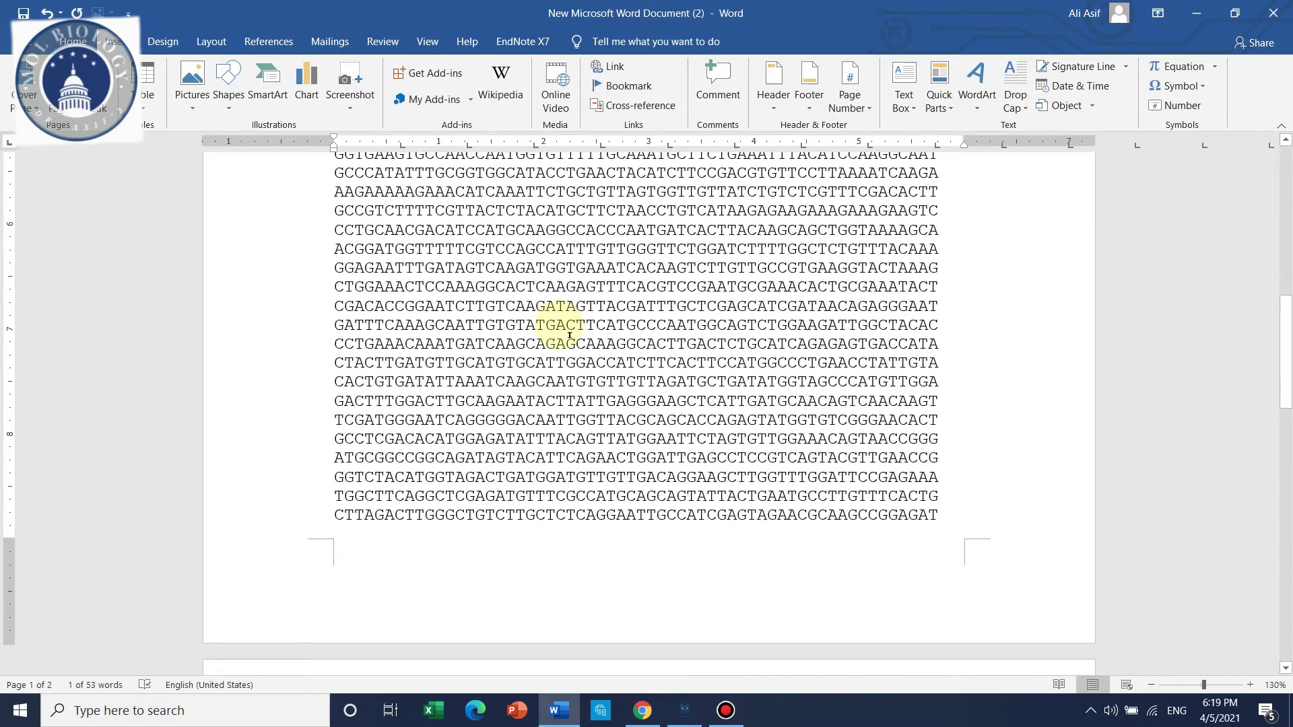
scroll(614, 391, down, 2)
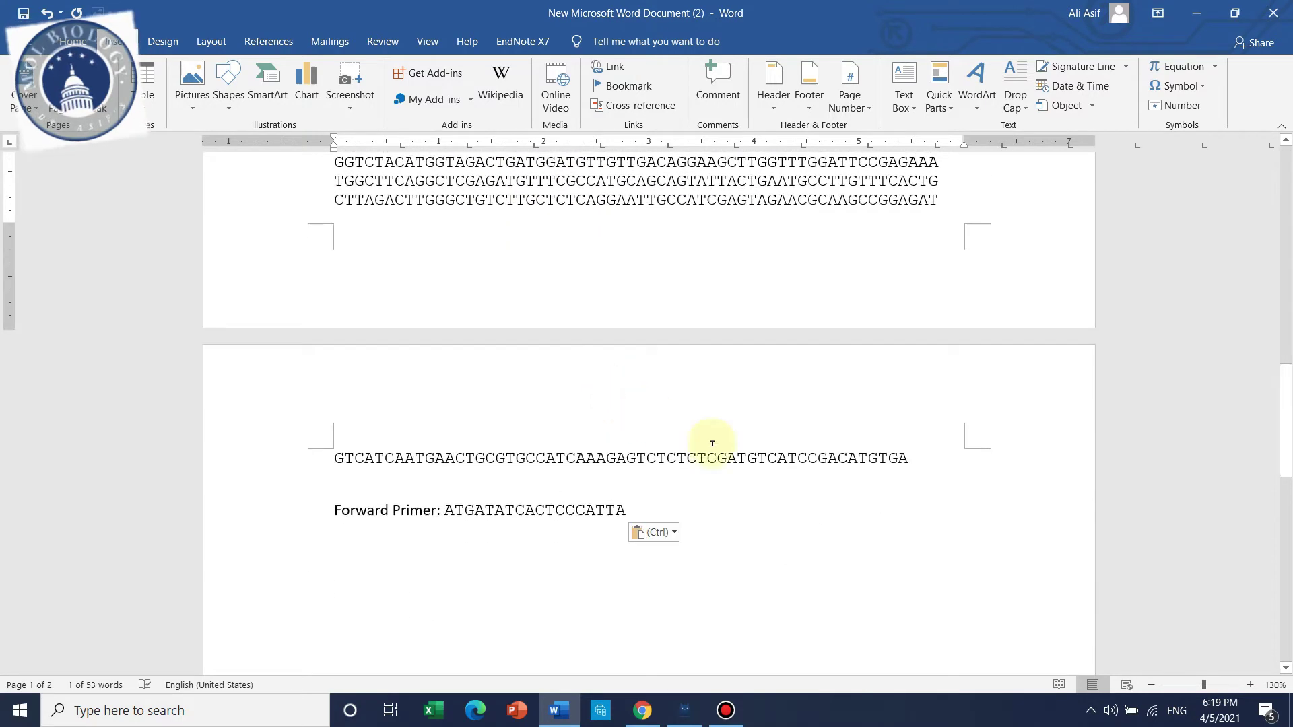
- Check the character count of the sequence's final bases with Word Count
click(911, 460)
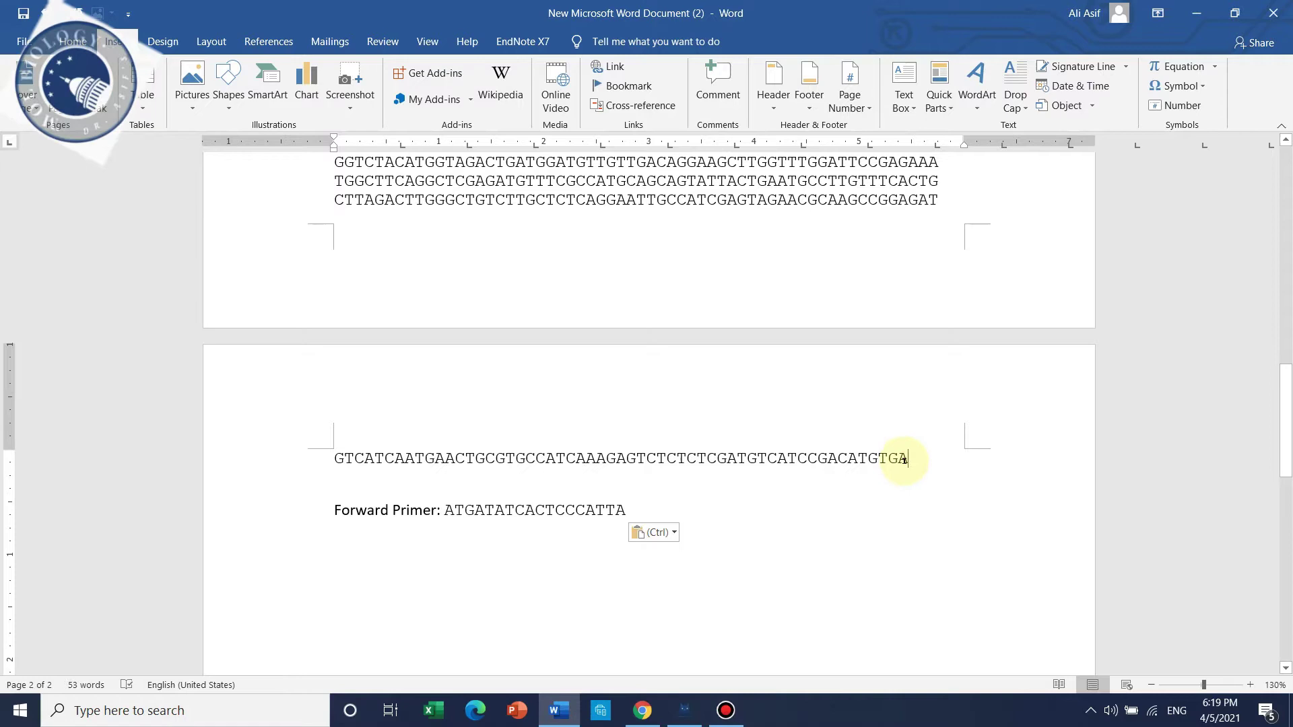
drag(907, 460, 741, 456)
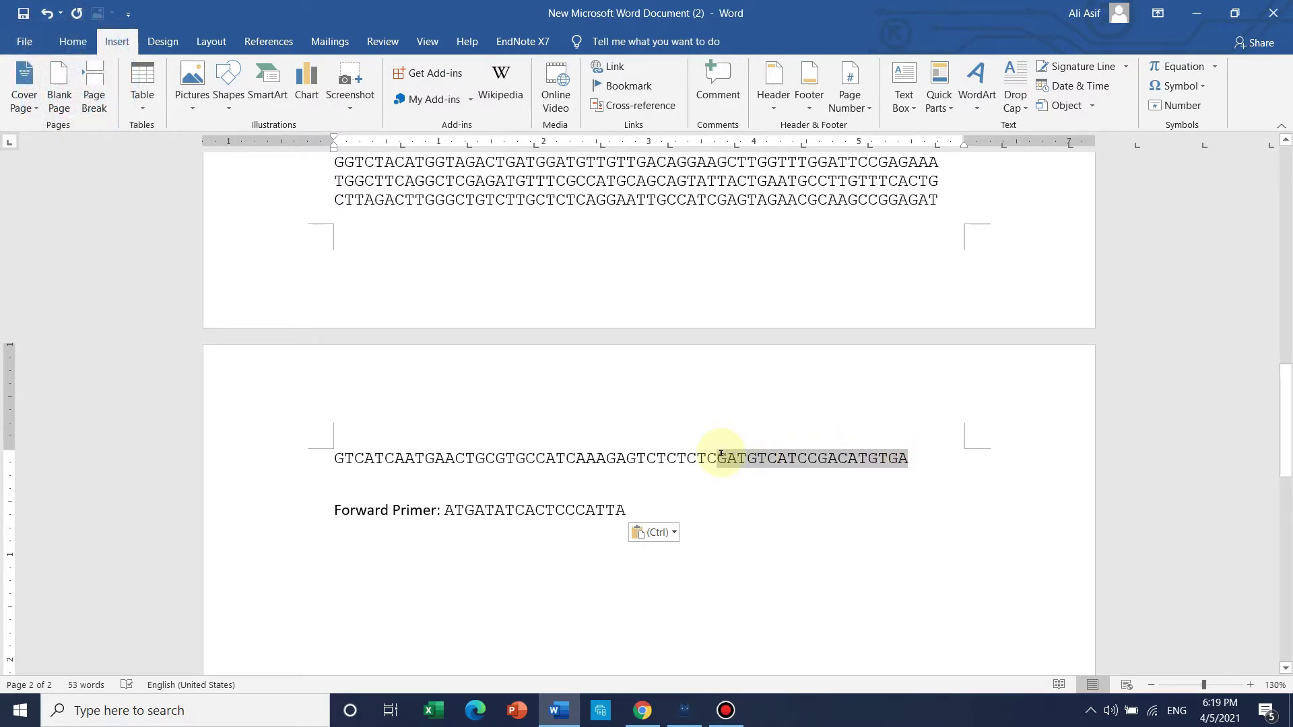
drag(710, 458, 711, 457)
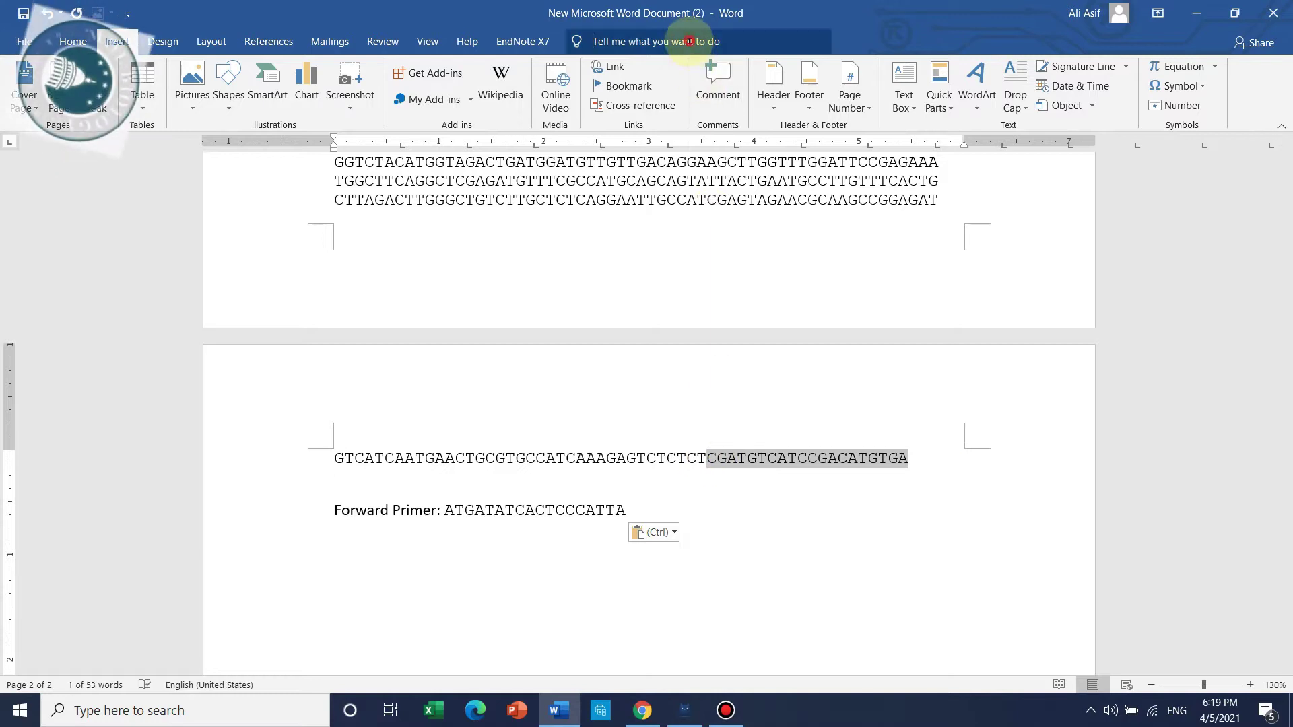
click(689, 42)
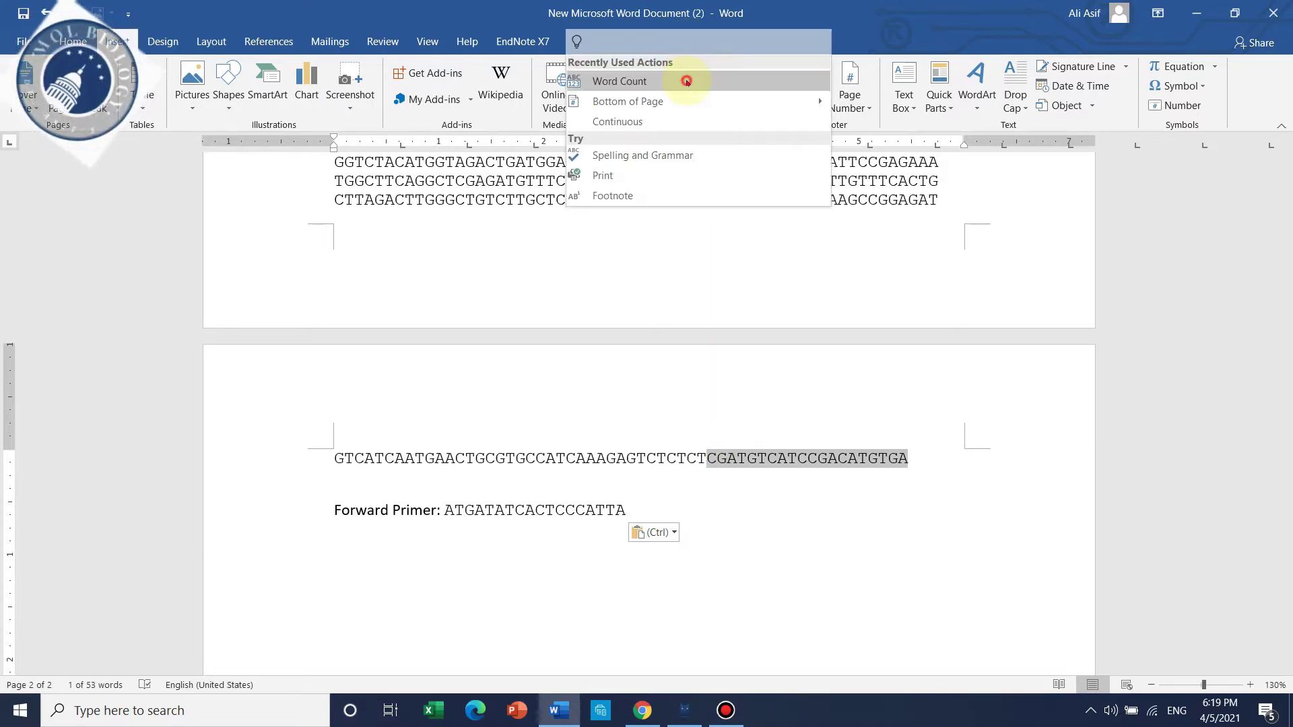
click(687, 82)
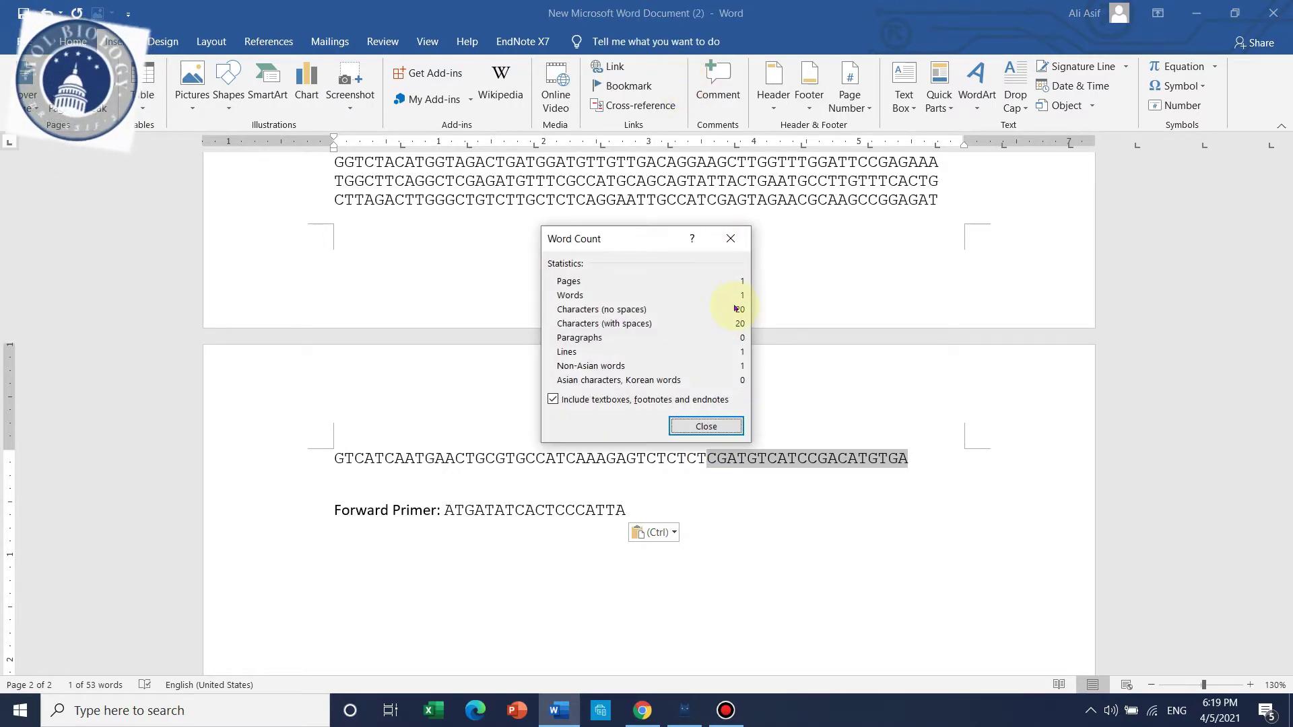
click(731, 239)
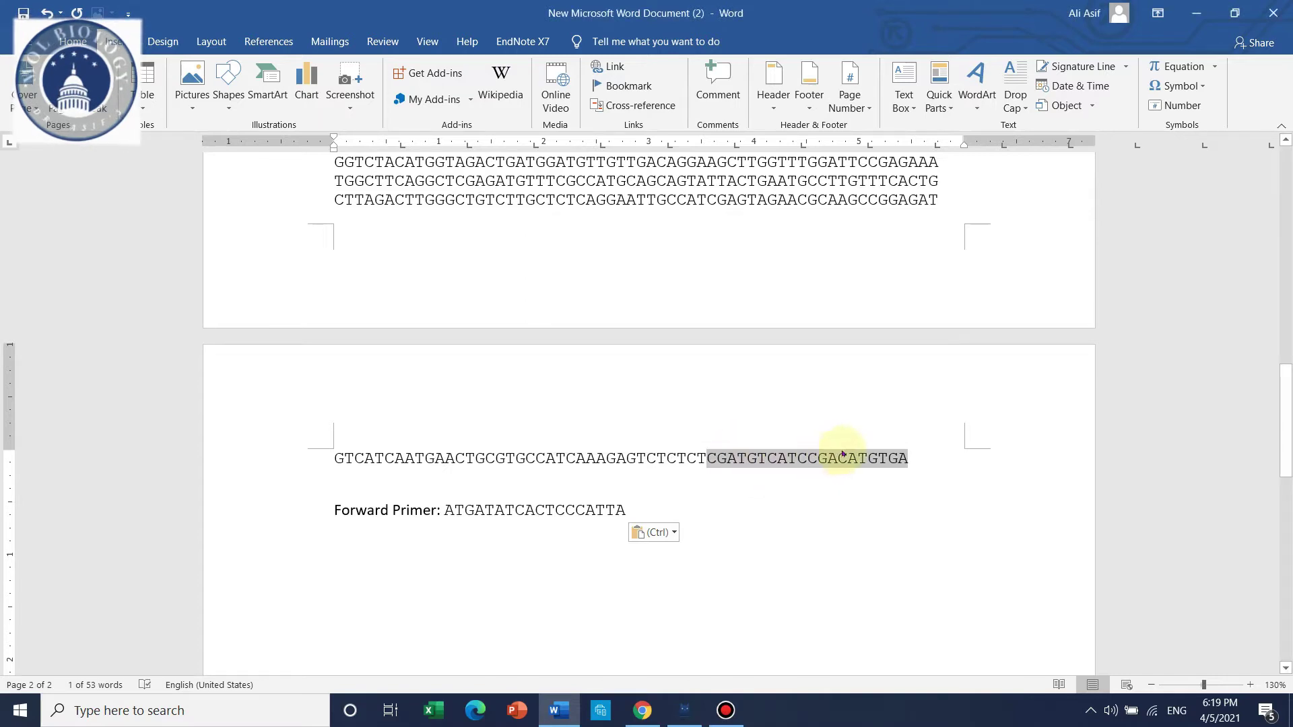
- Copy the last 18 bases ATGTCATCCGACATGTGA and switch to Chrome
drag(918, 460, 729, 461)
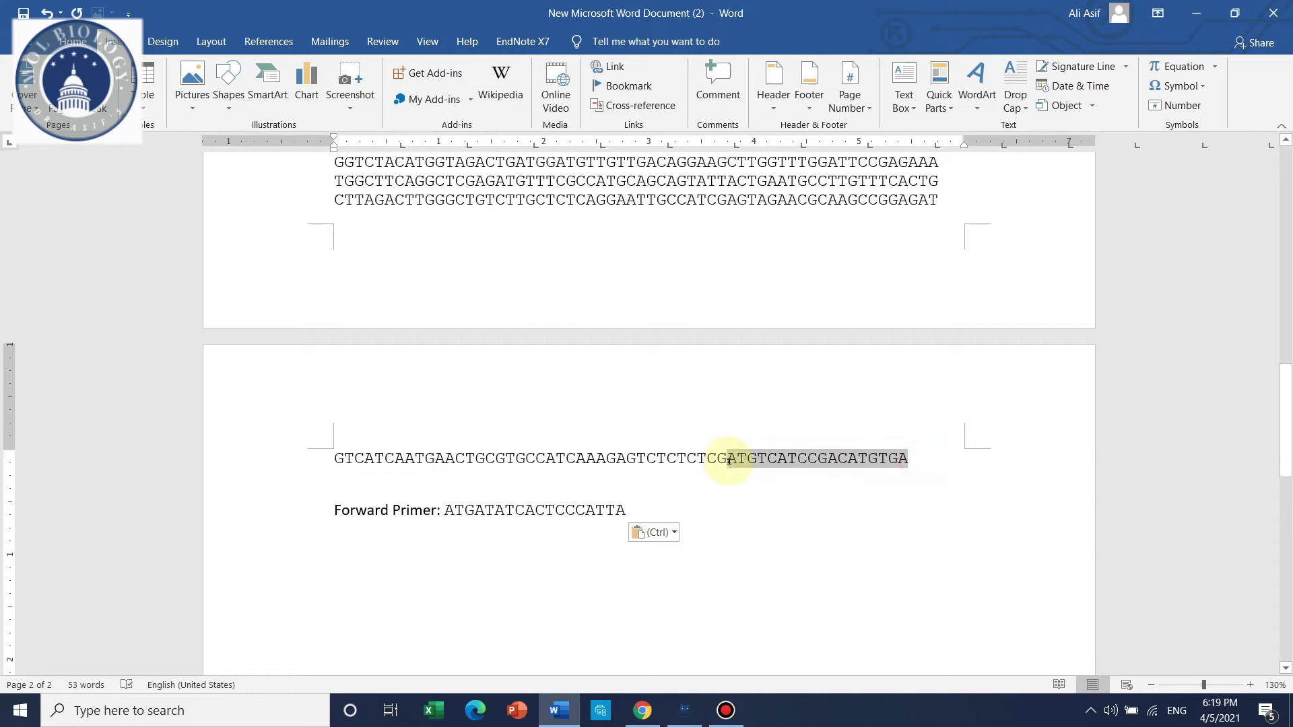
right_click(810, 458)
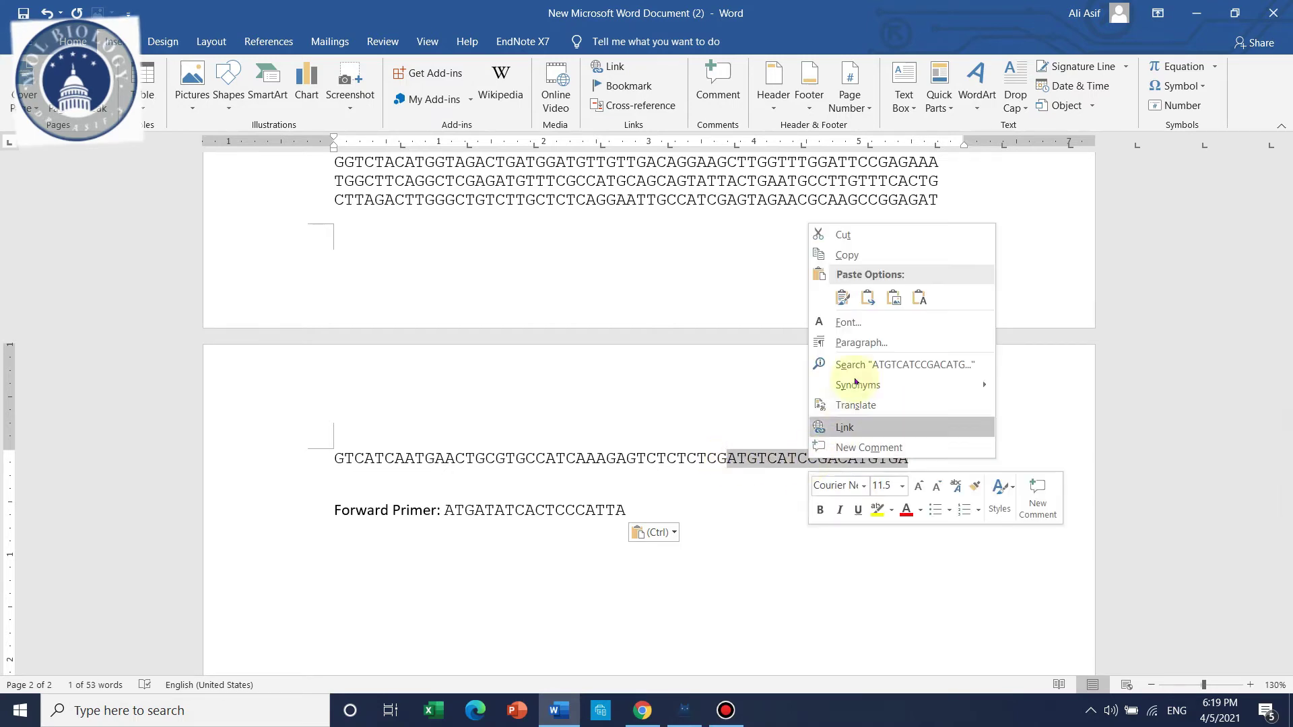
click(855, 258)
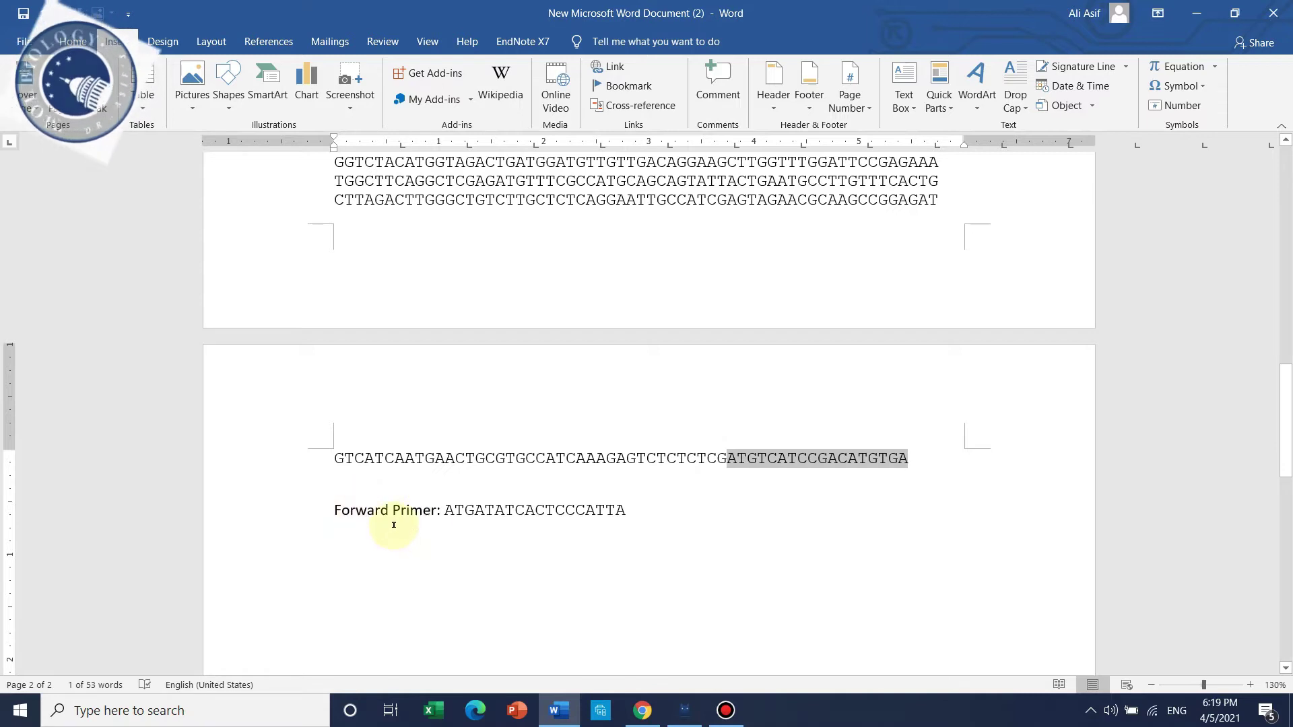
click(643, 709)
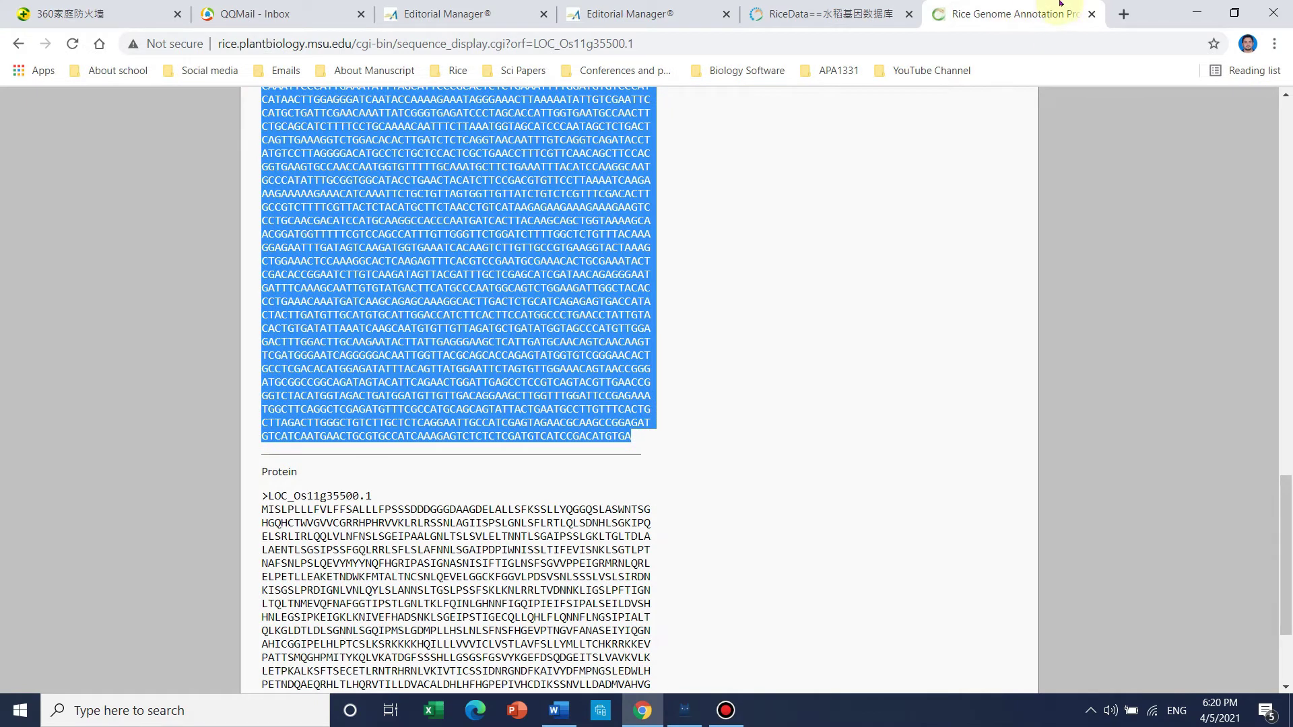
- Search Google for 'reverse complement' from a new browser tab
key(ctrl+t)
text(g)
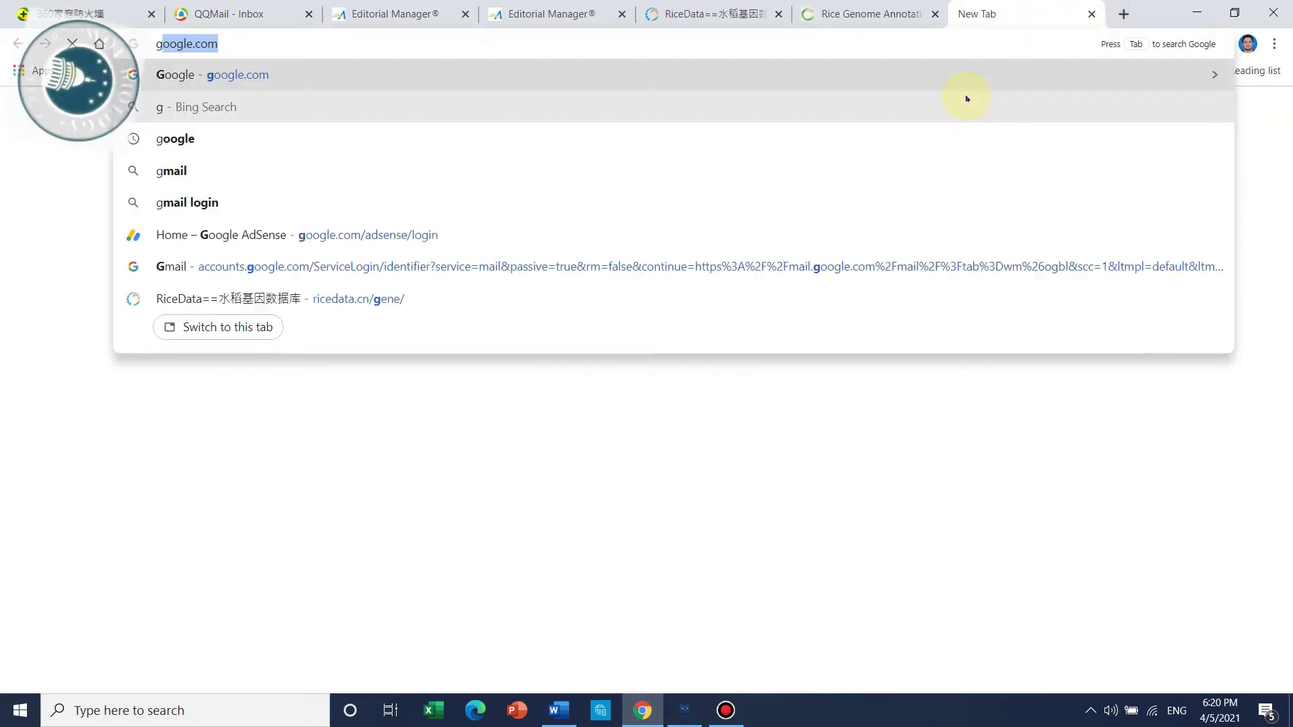
key(Return)
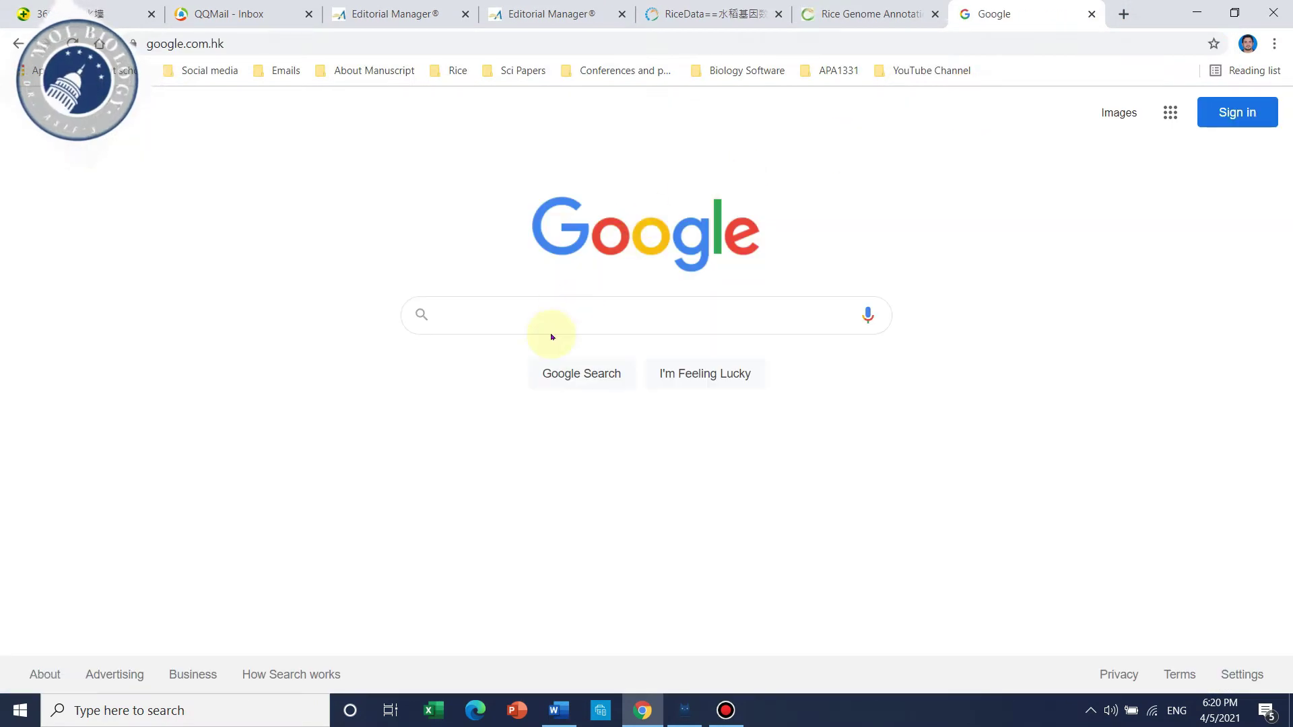
text(re b)
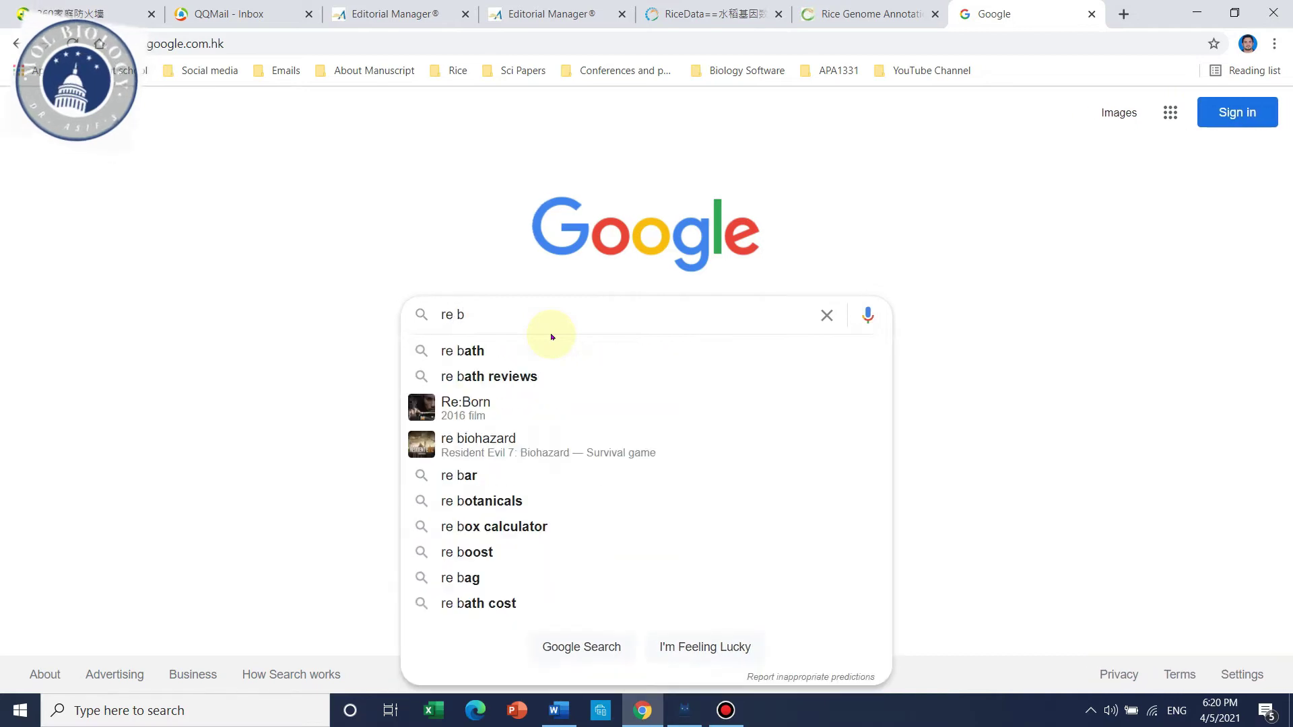
key(BackSpace)
text(ve)
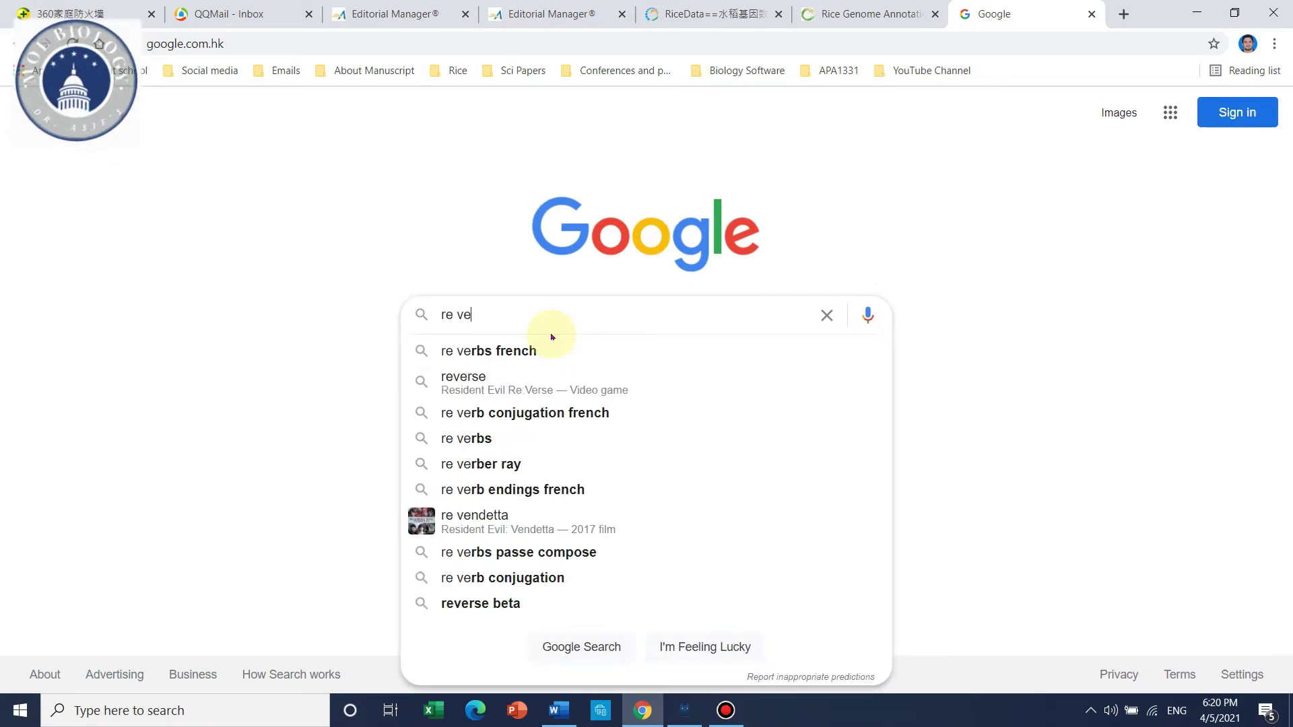
key(BackSpace)
key(BackSpace)
key(BackSpace)
text(vers)
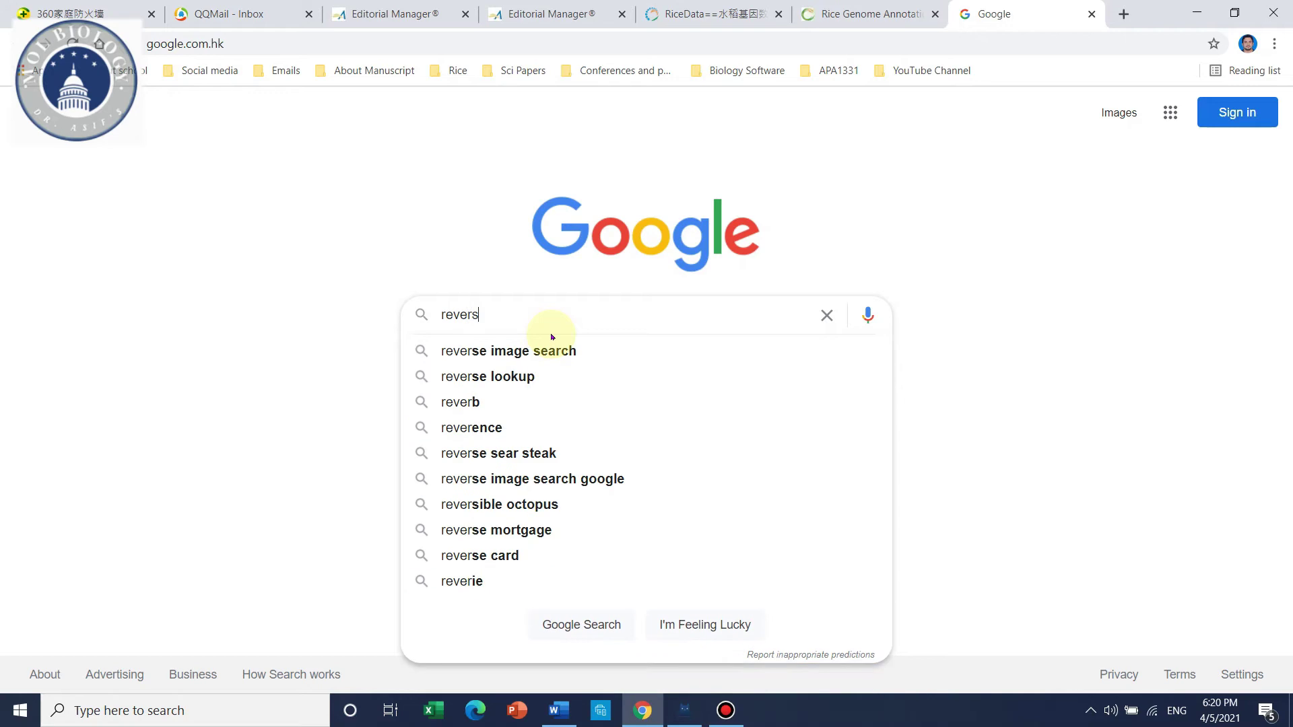
text(e co)
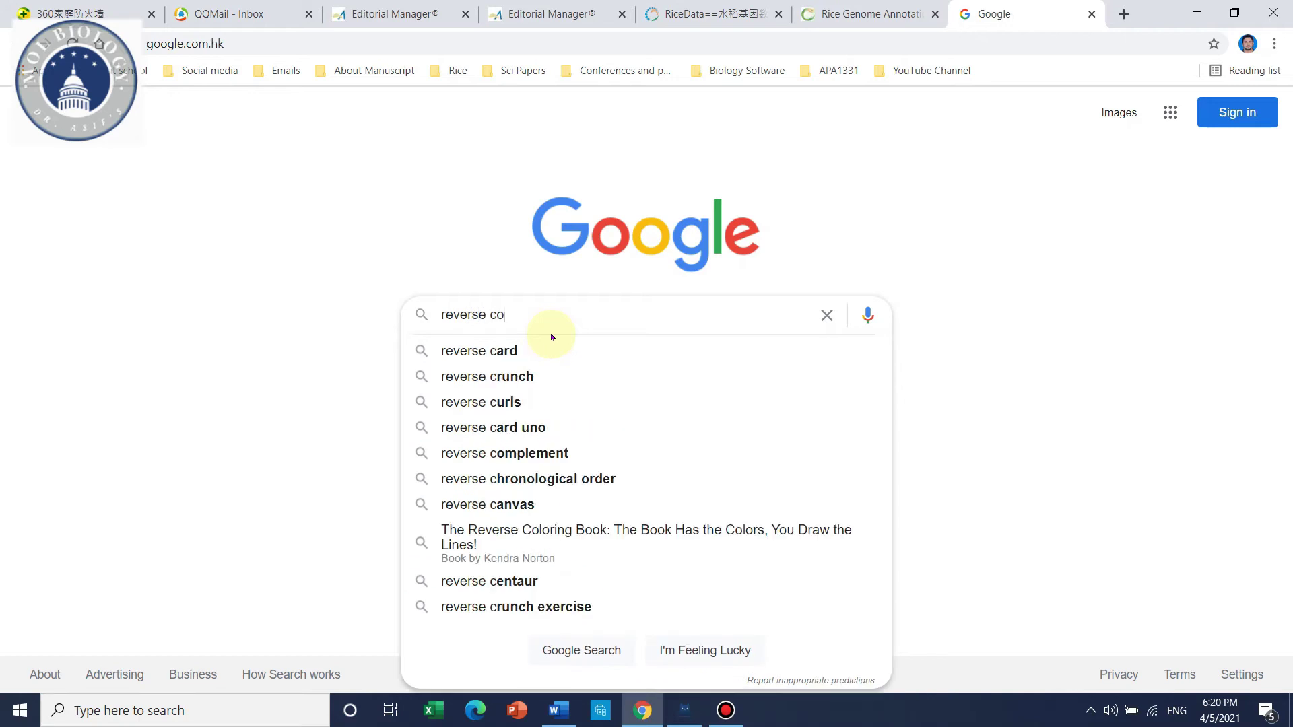
text(mp)
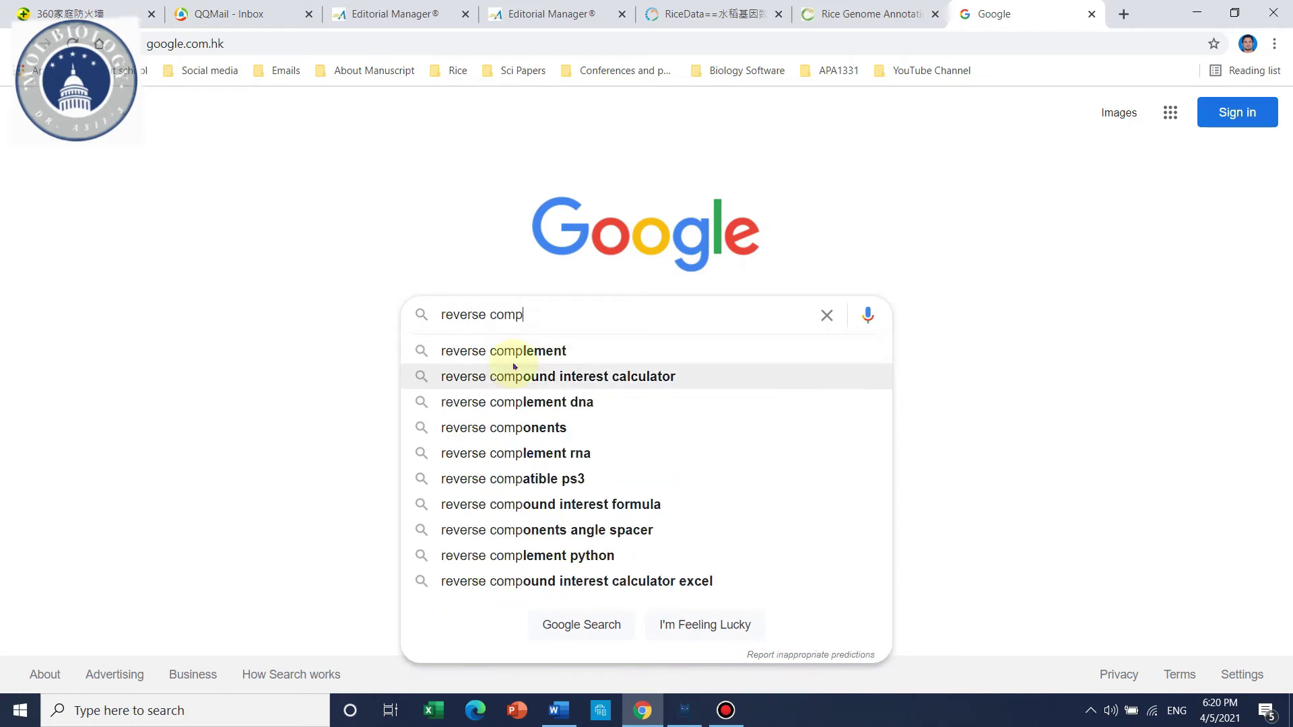
click(528, 351)
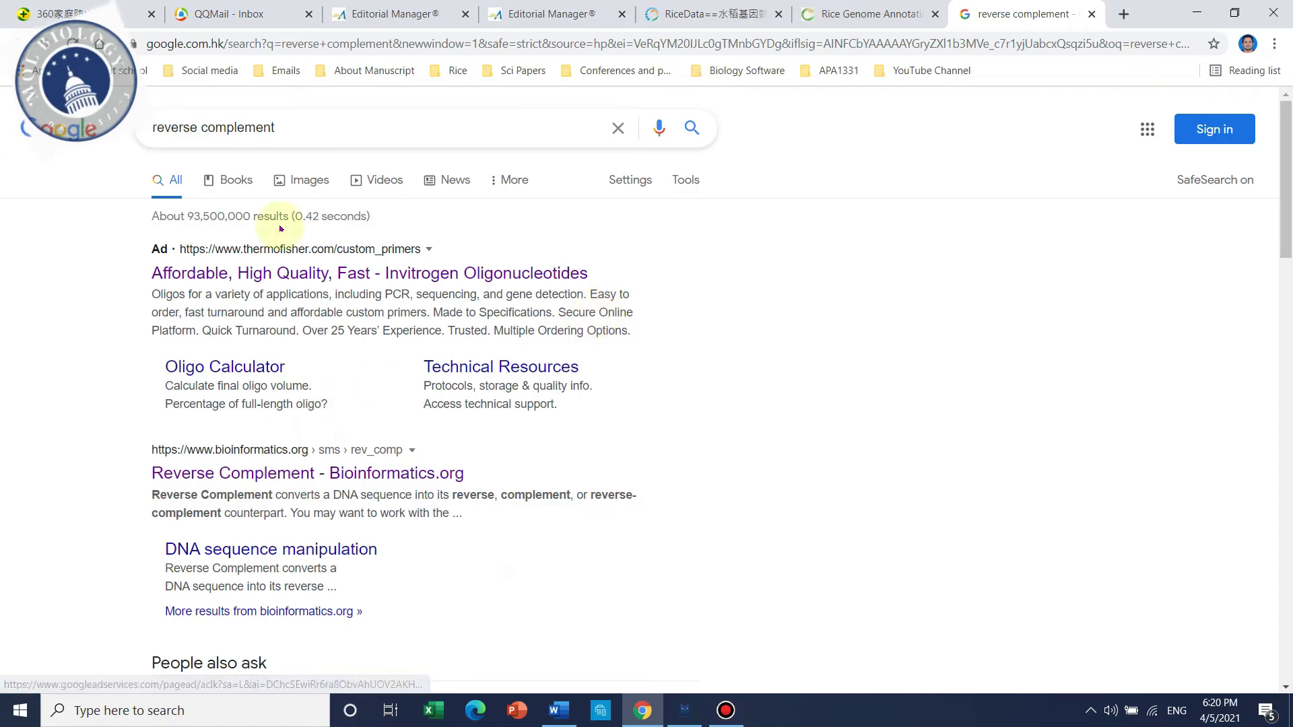
- Open the Bioinformatics.org Reverse Complement tool and recopy the 18 end bases from Word
click(250, 472)
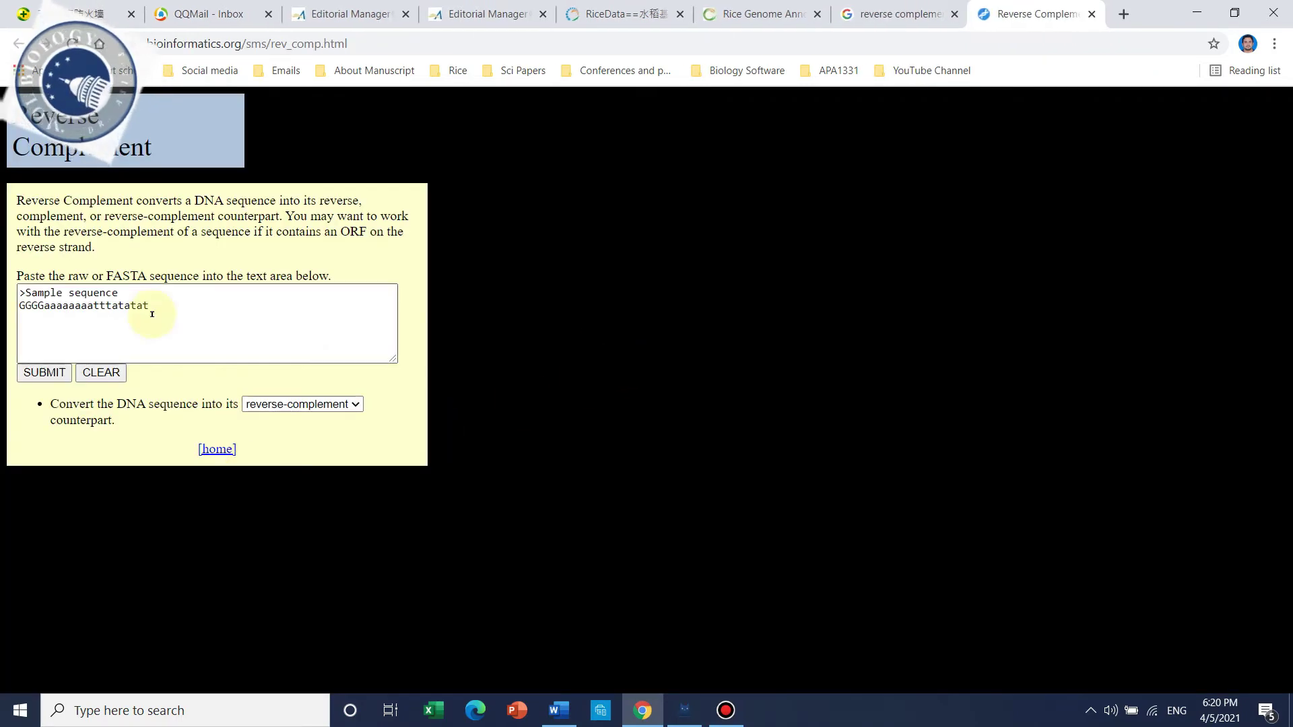
drag(150, 307, 21, 311)
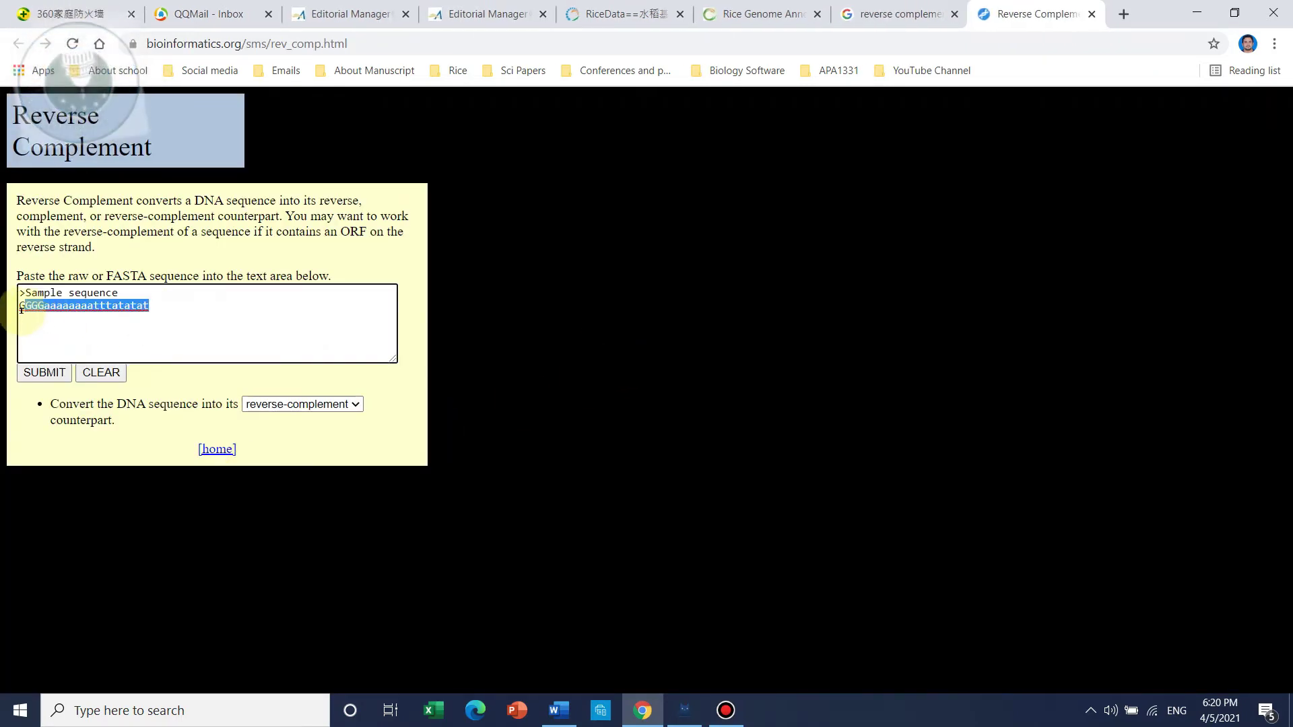
text(ATGTCATCCGACATGTGA)
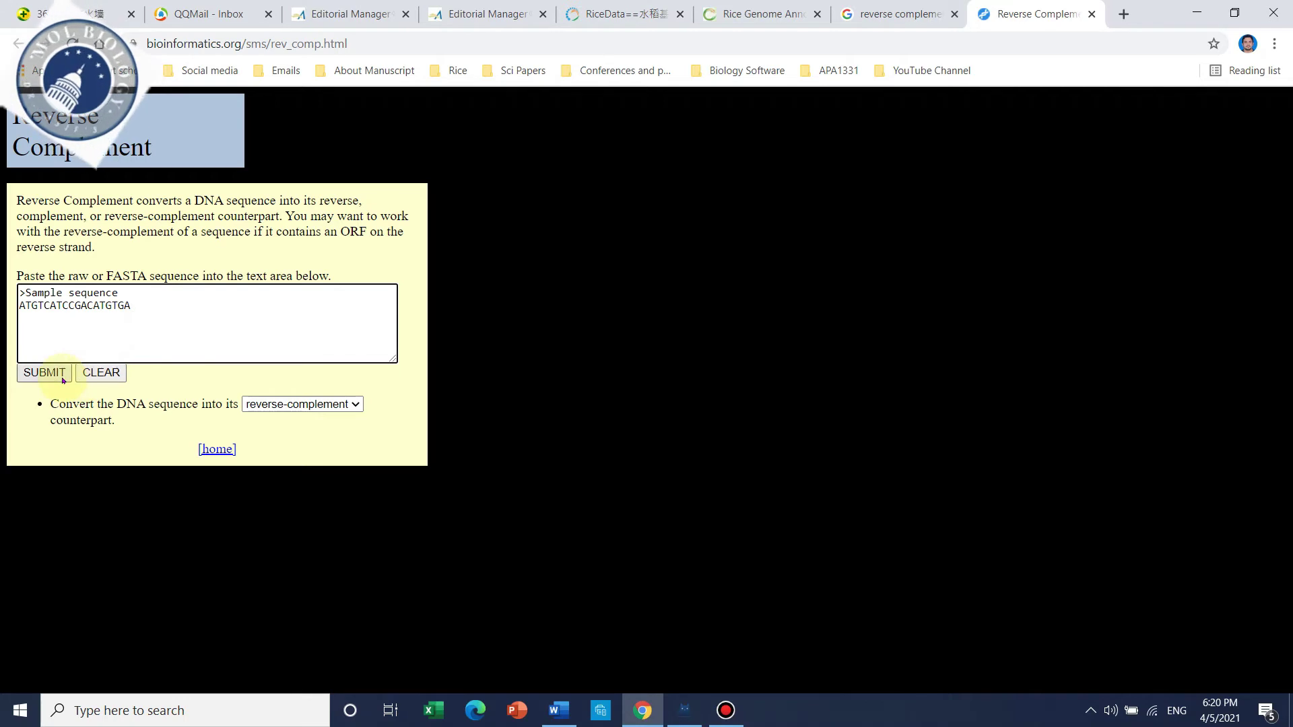
click(564, 709)
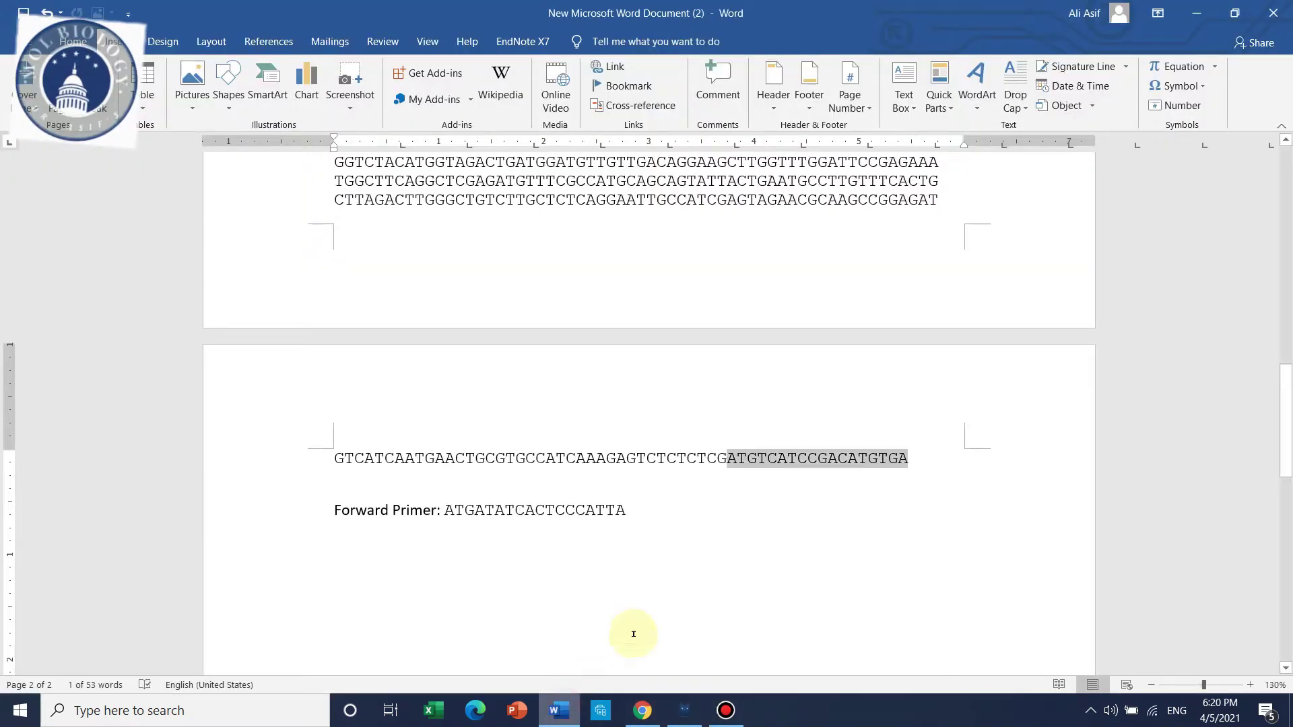
right_click(815, 460)
click(875, 256)
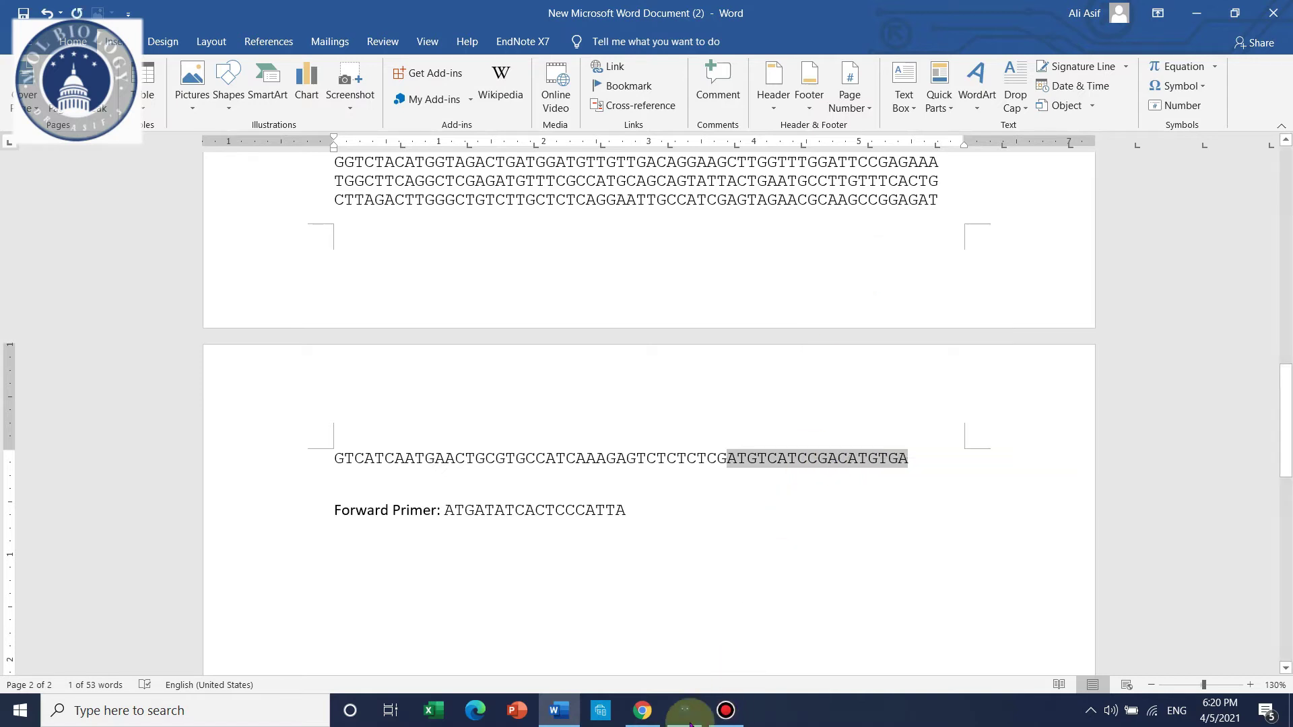
click(643, 710)
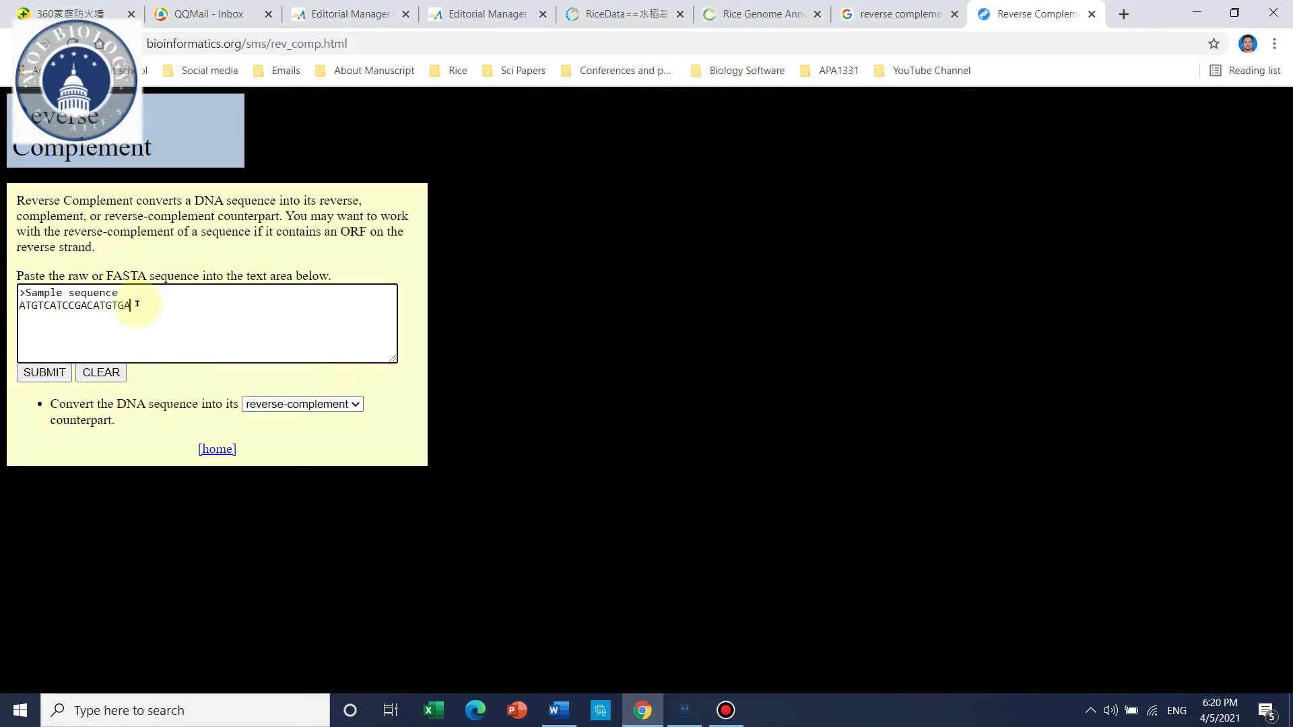
- Compute the reverse complement of ATGTCATCCGACATGTGA and copy the result TCACATGTCGGATGACAT
drag(137, 303, 13, 307)
key(ctrl+v)
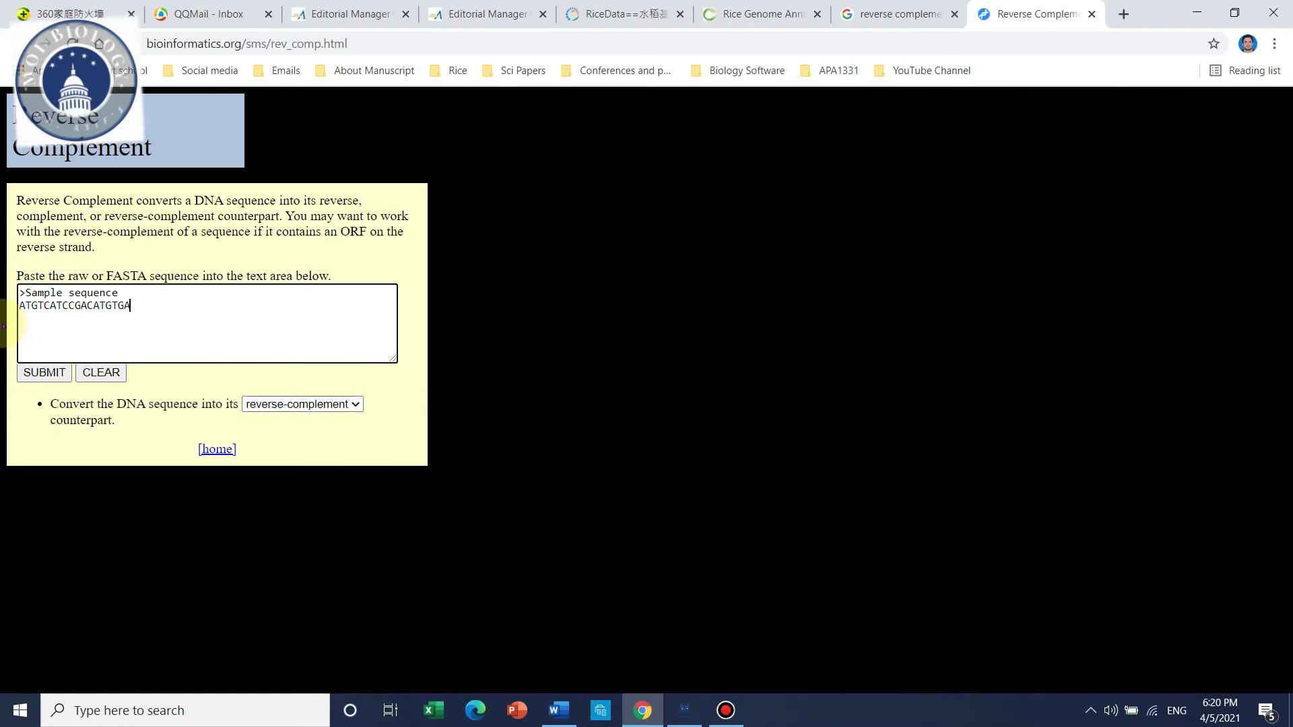
click(44, 372)
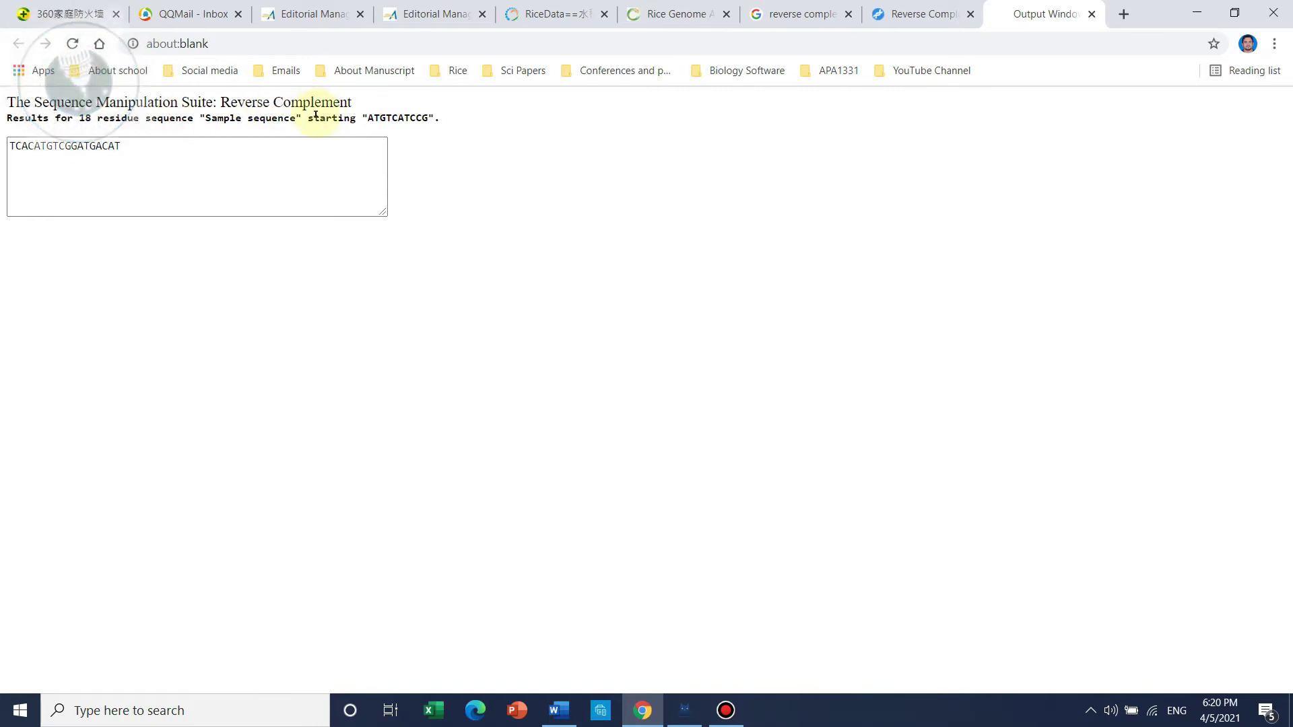
drag(165, 150, 34, 158)
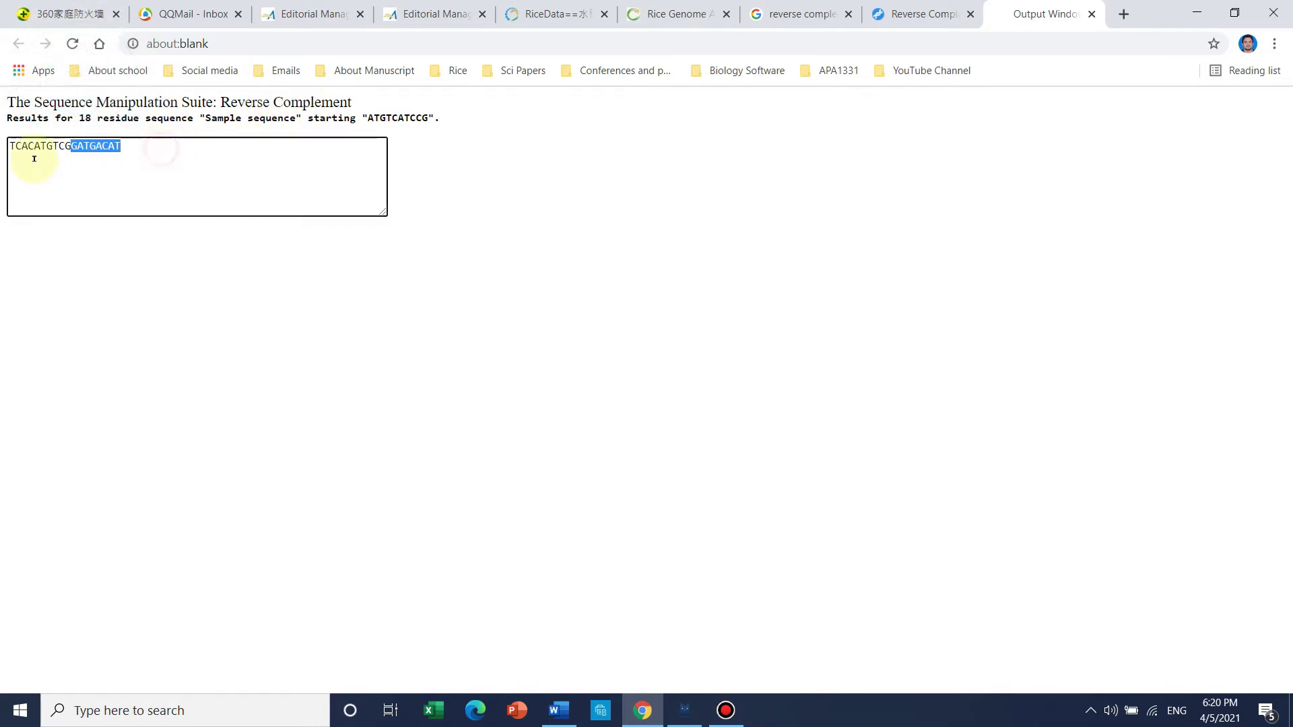
right_click(43, 148)
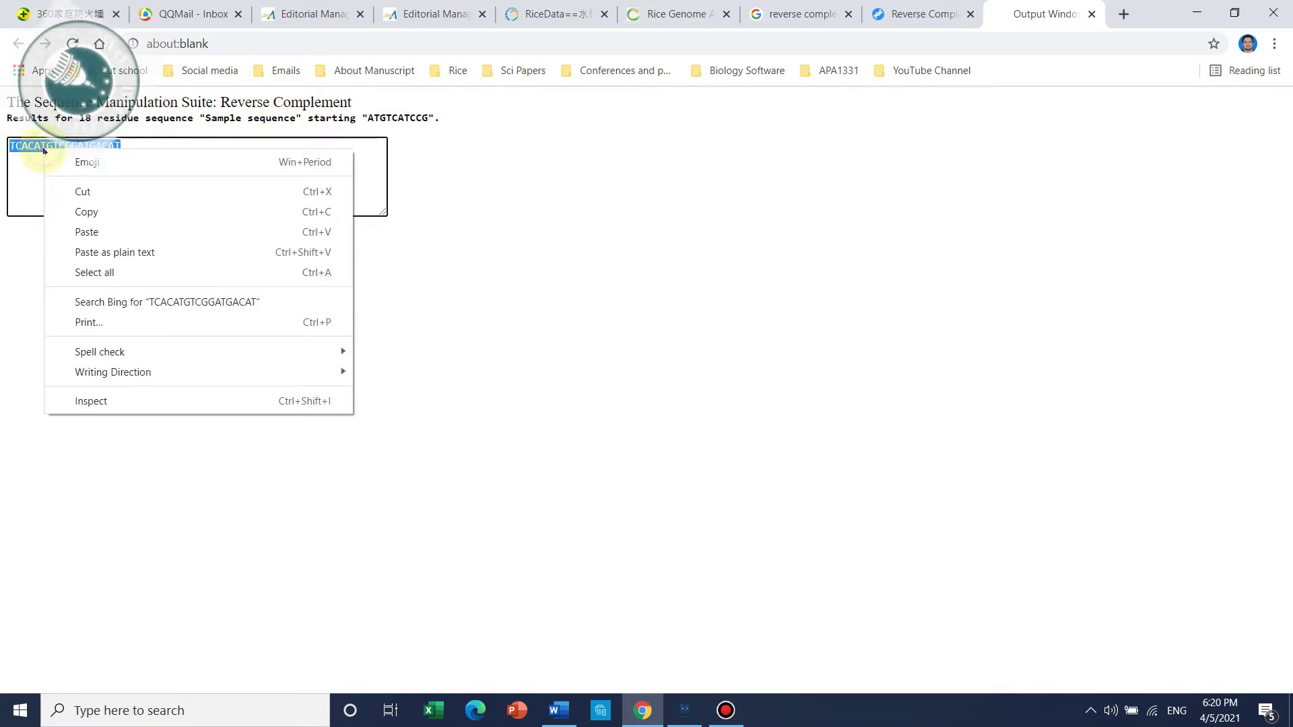
click(99, 211)
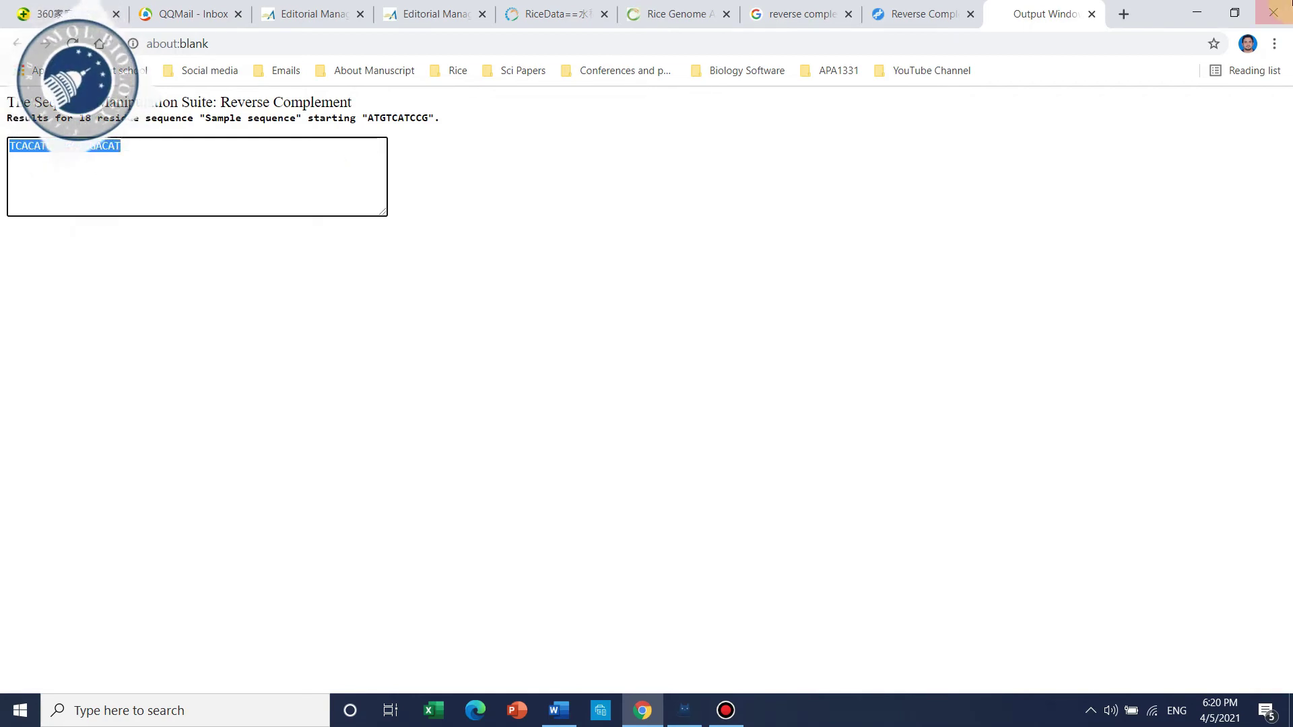
click(571, 713)
- Paste TCACATGTCGGATGACAT on a new line under the forward primer, labelled 'Reverse Primer:'
click(650, 523)
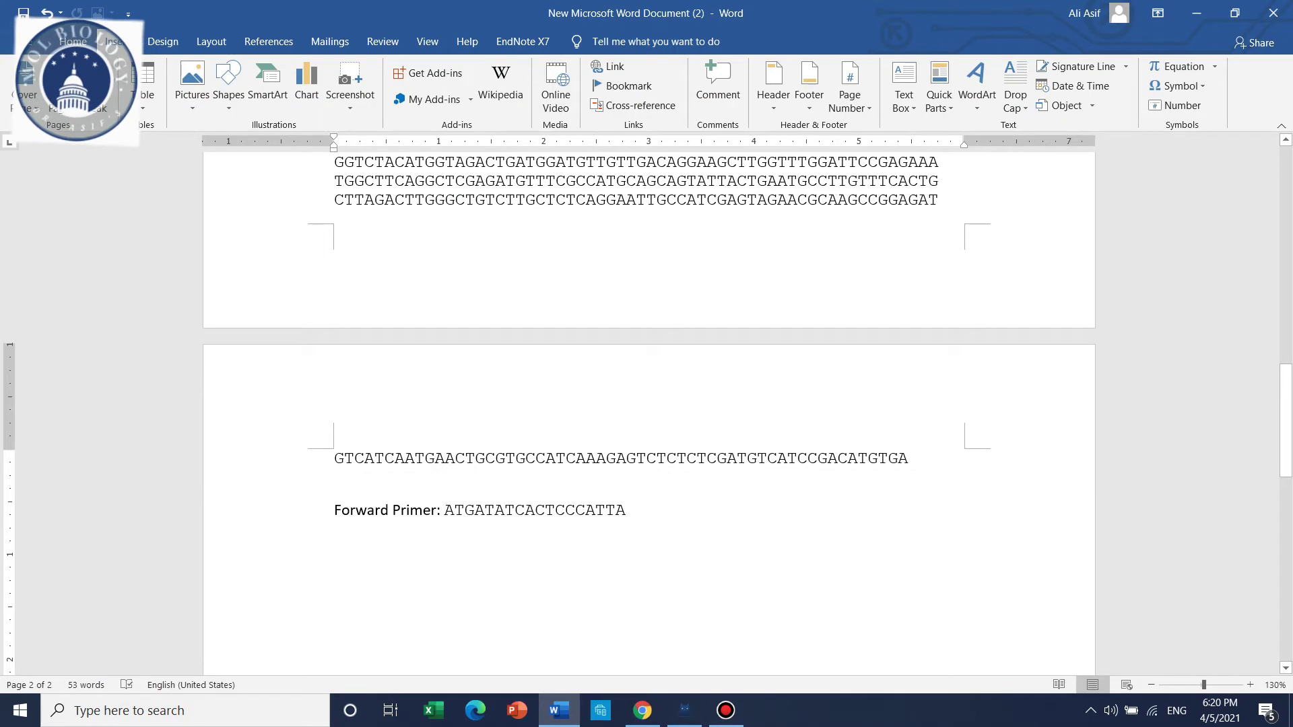
key(Return)
key(ctrl+v)
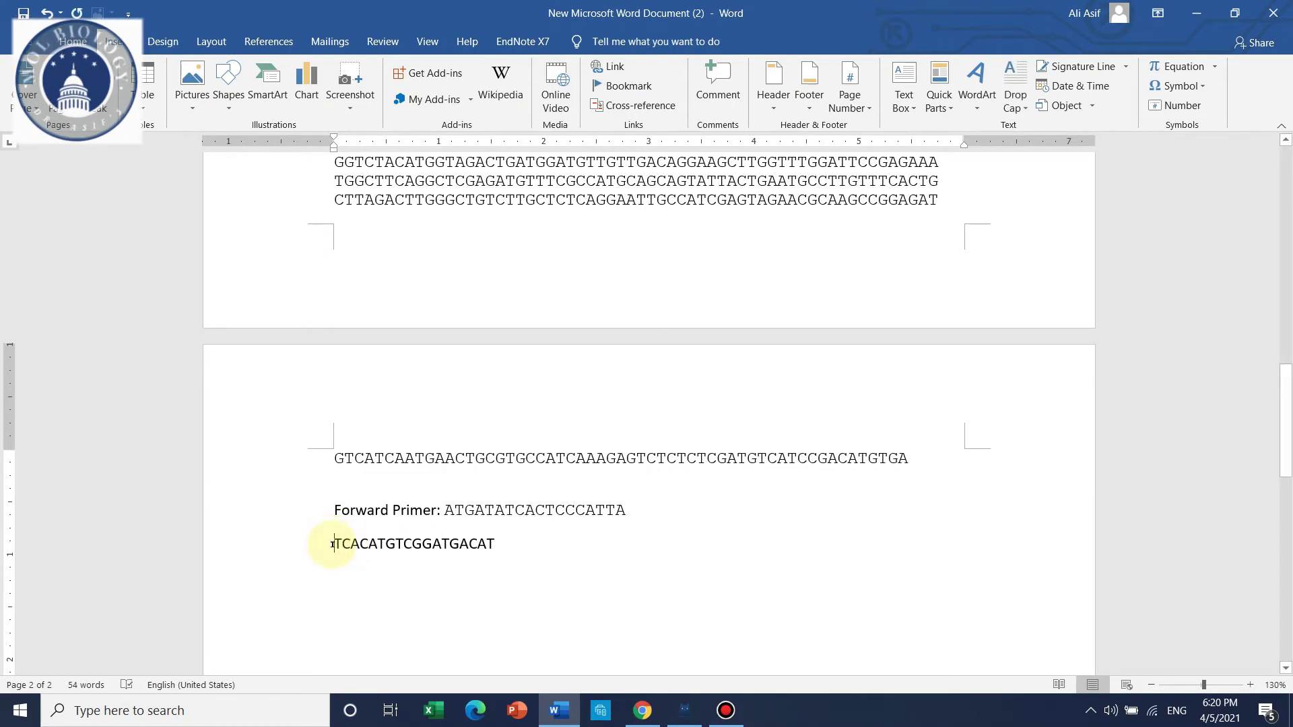
text(Revers)
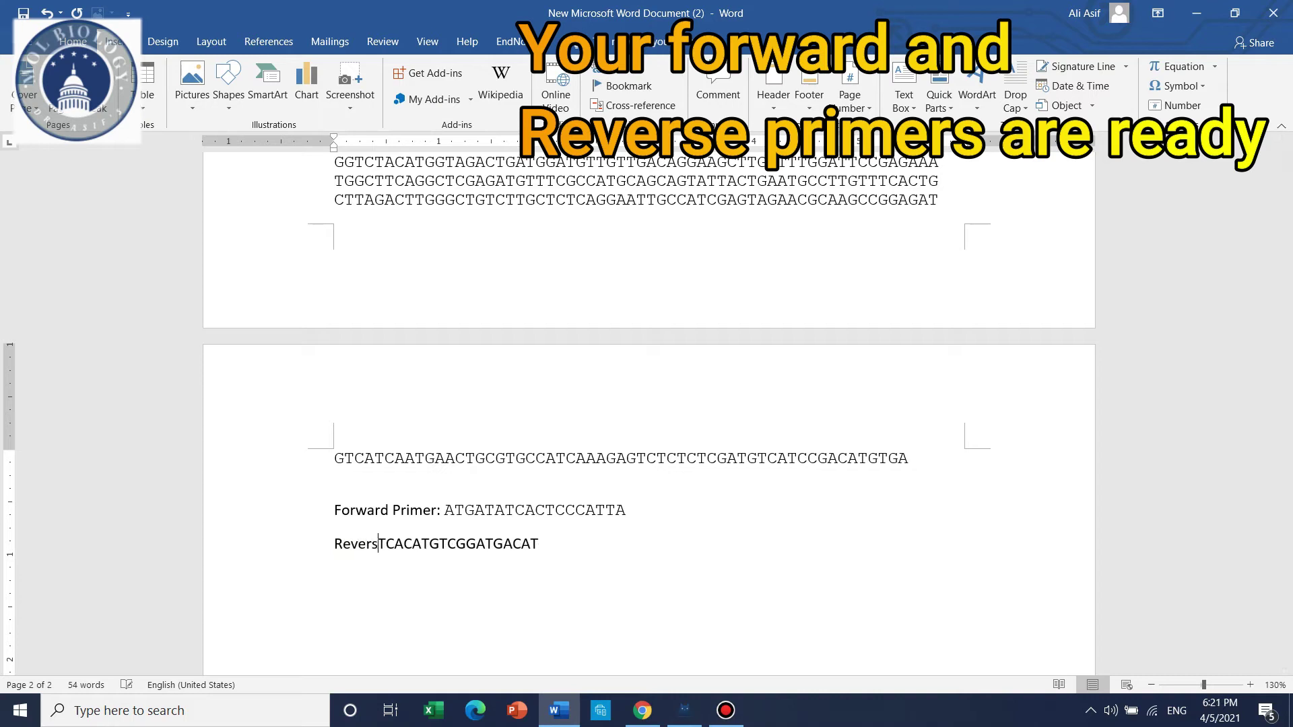
text(e Pr)
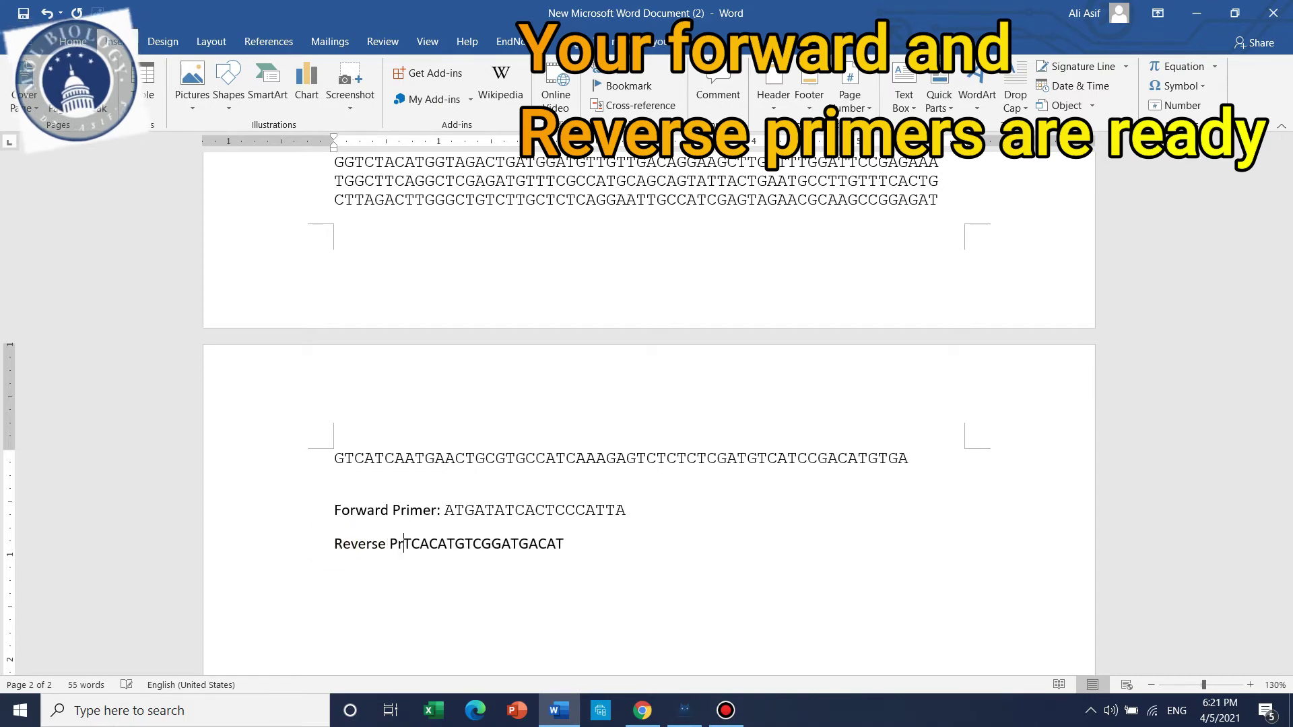
text(imer)
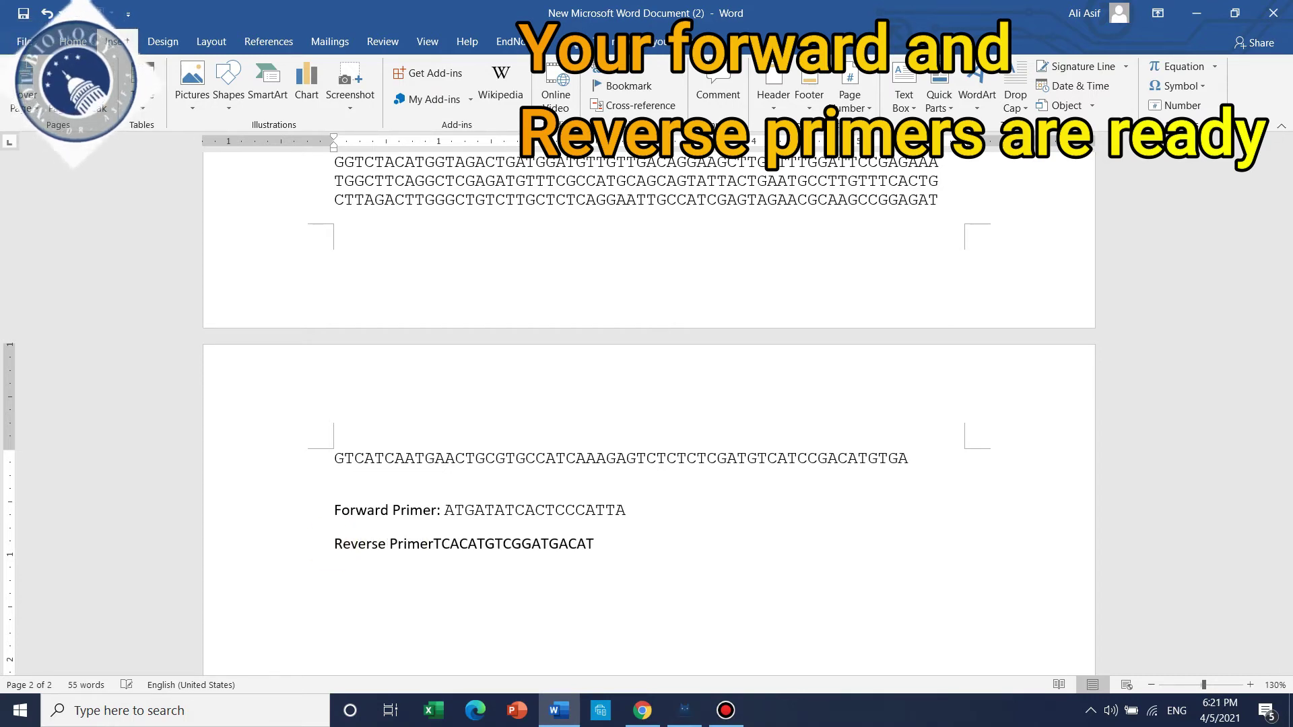
text(:)
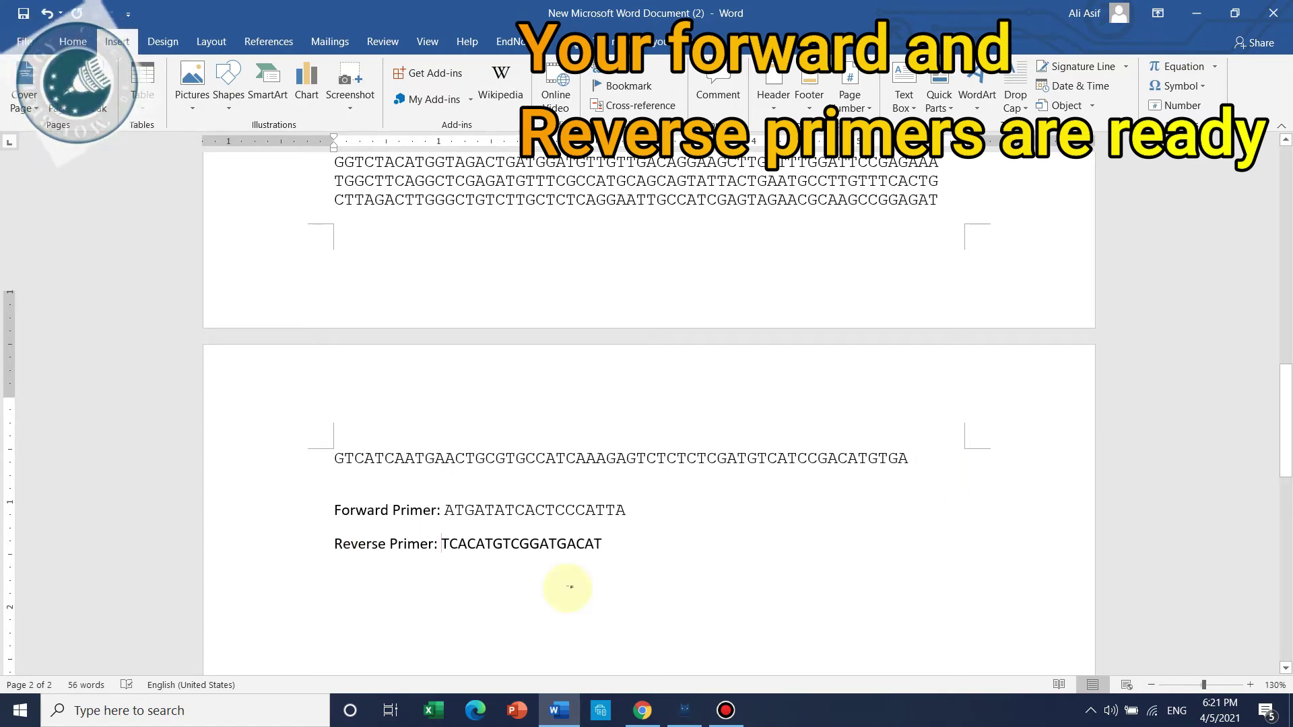
scroll(721, 309, down, 1)
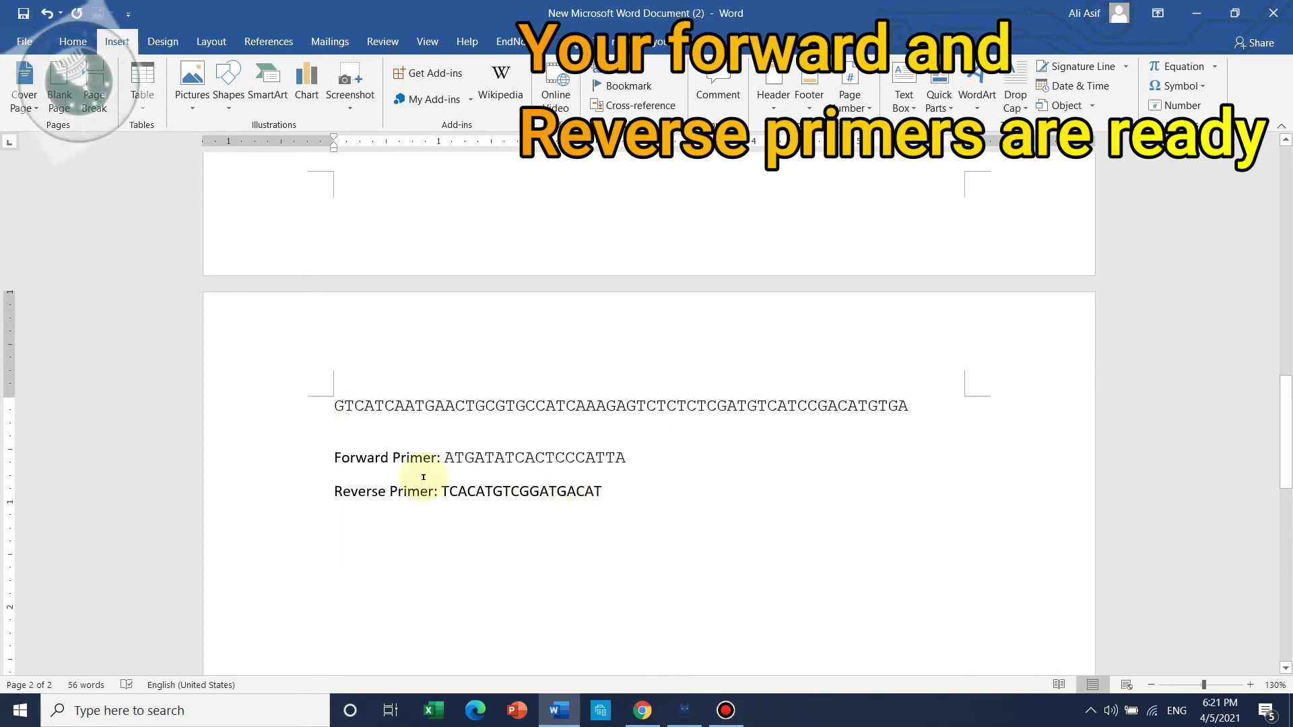
scroll(754, 468, down, 3)
scroll(755, 468, up, 3)
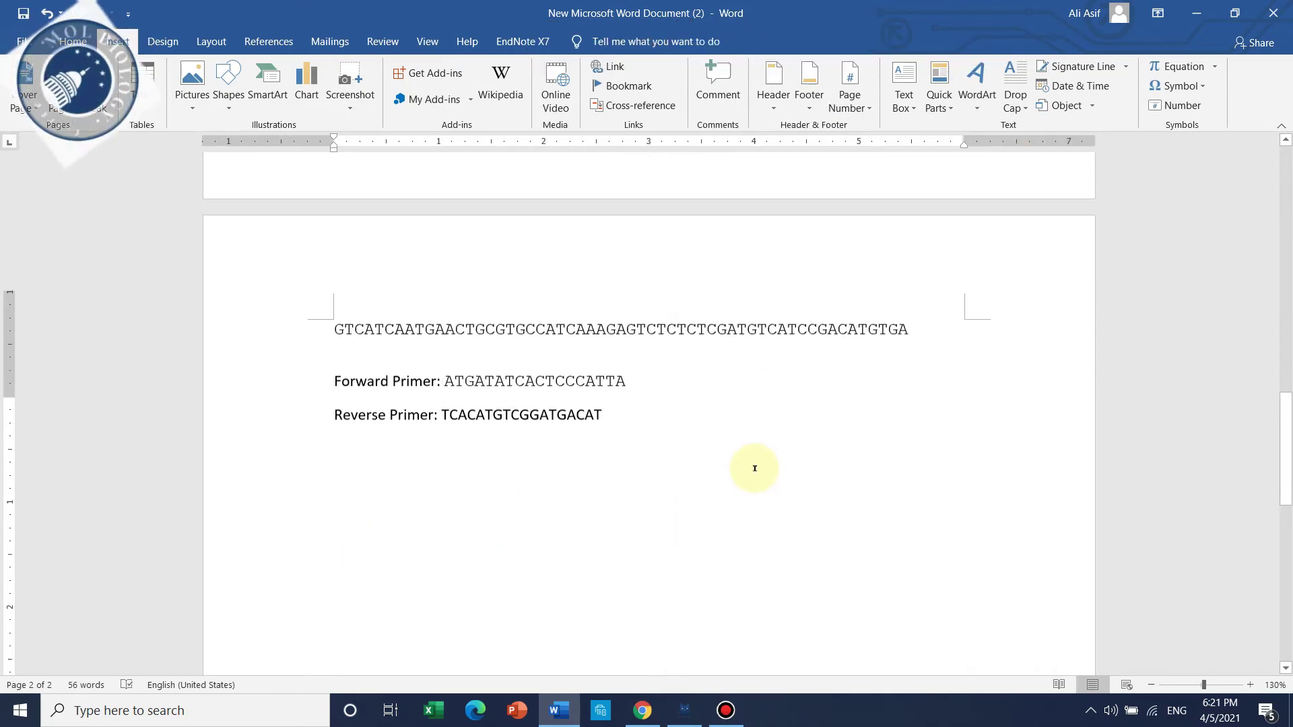
drag(613, 496, 340, 456)
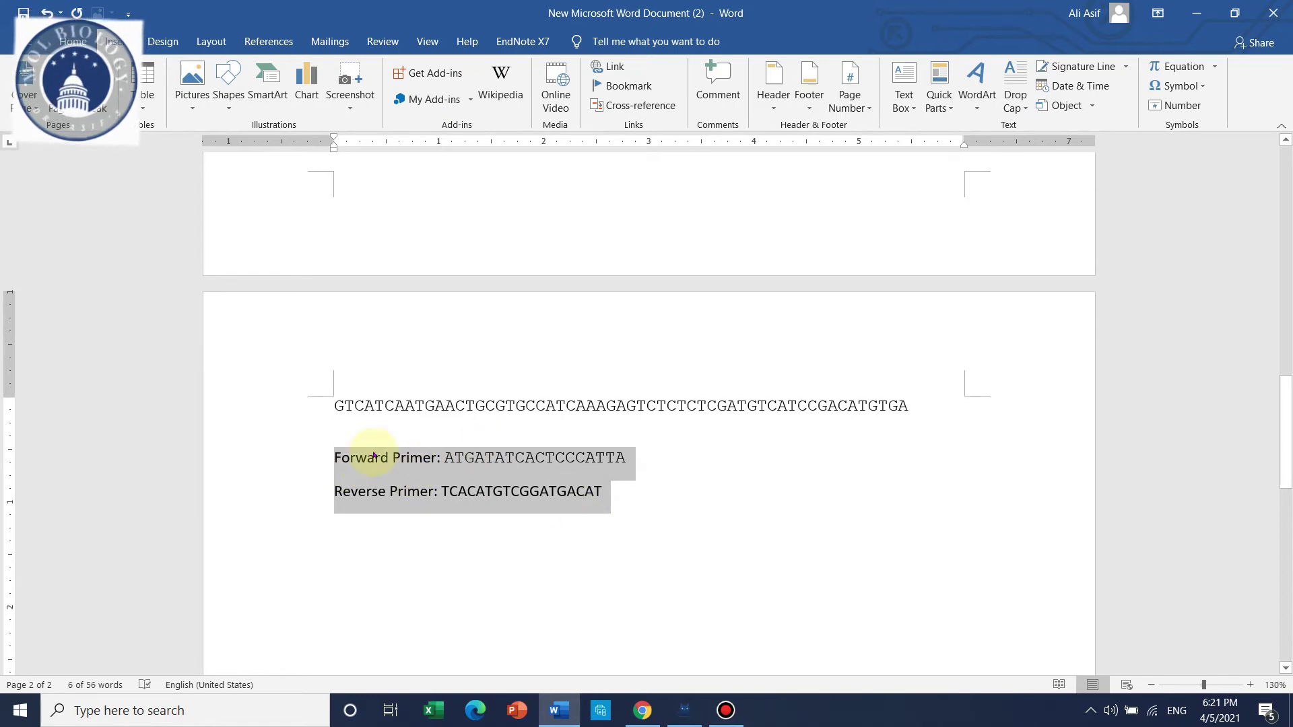
scroll(364, 447, down, 3)
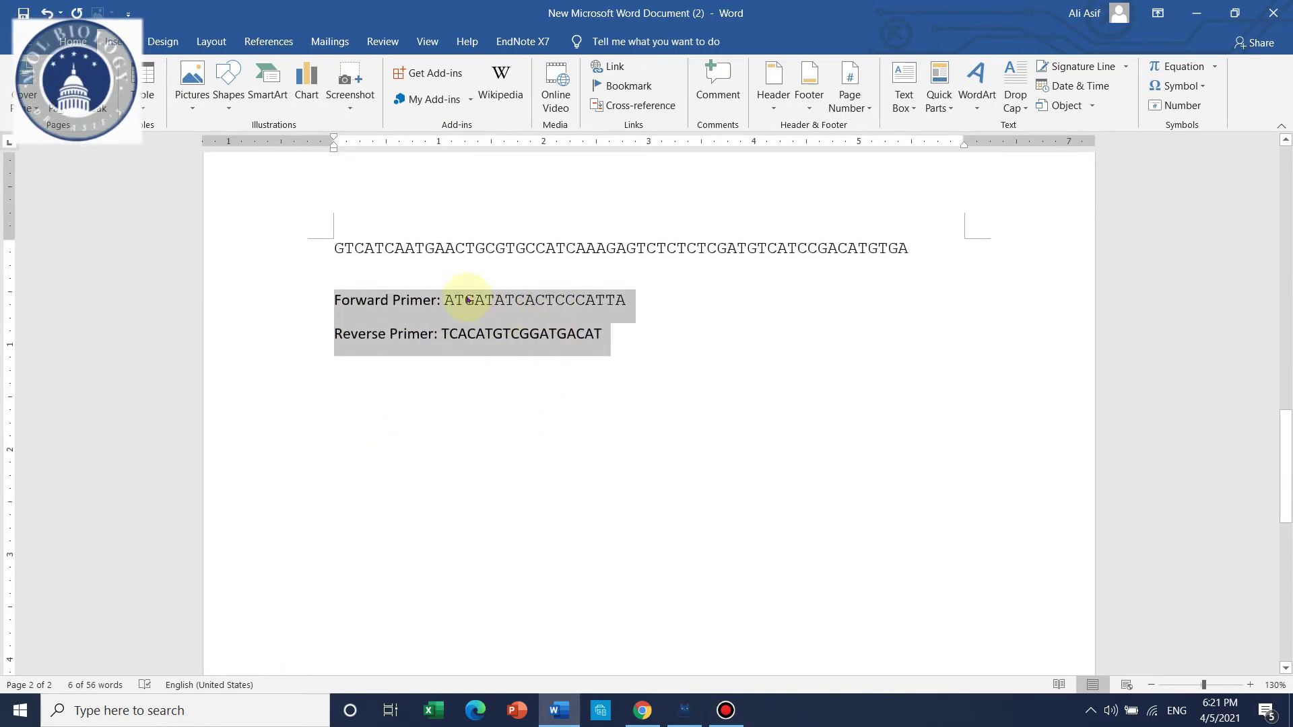
click(519, 461)
click(637, 357)
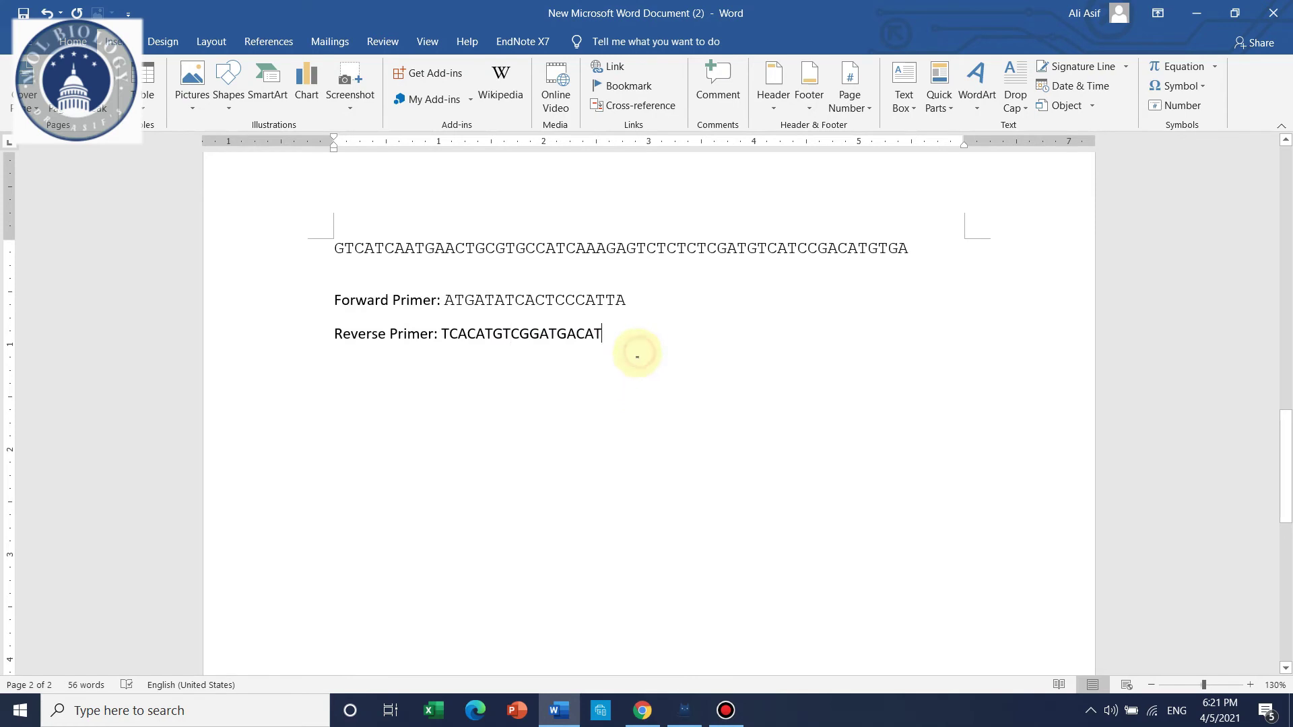
- Type 'A,T= 2' and 'C,G=4' on separate new lines beneath the Reverse Primer
key(Return)
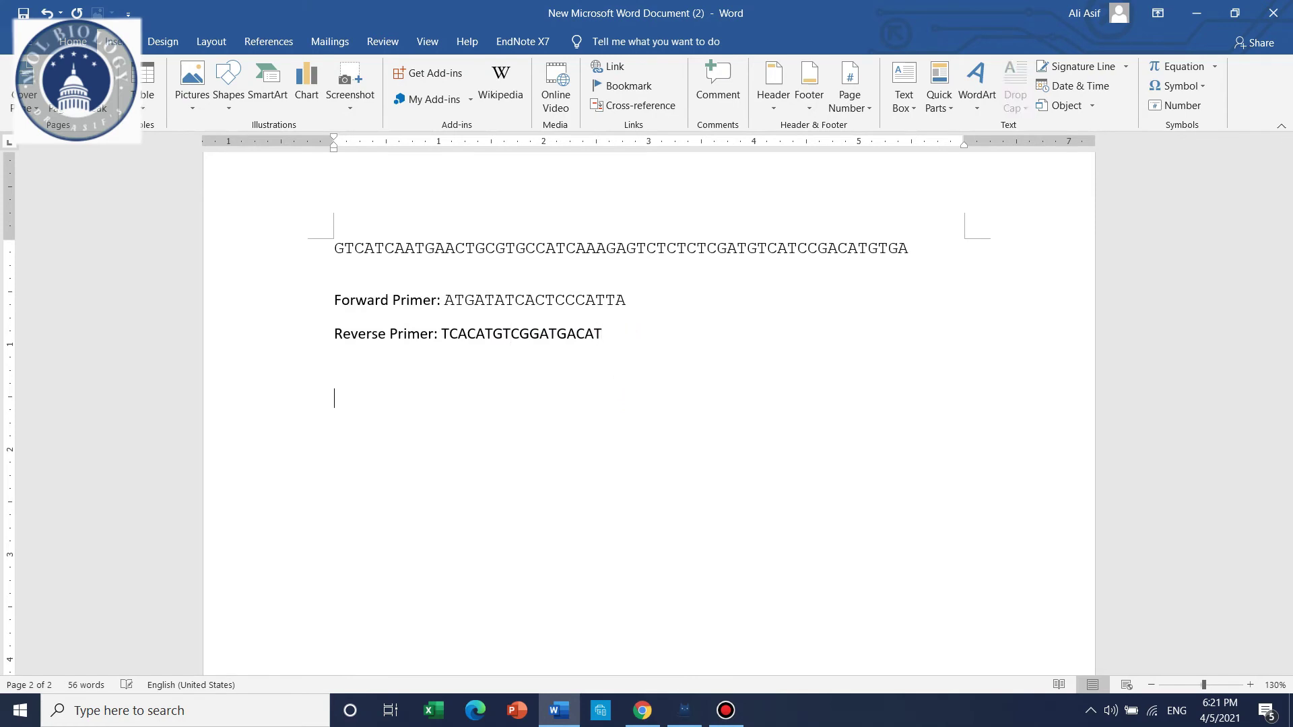
text(A)
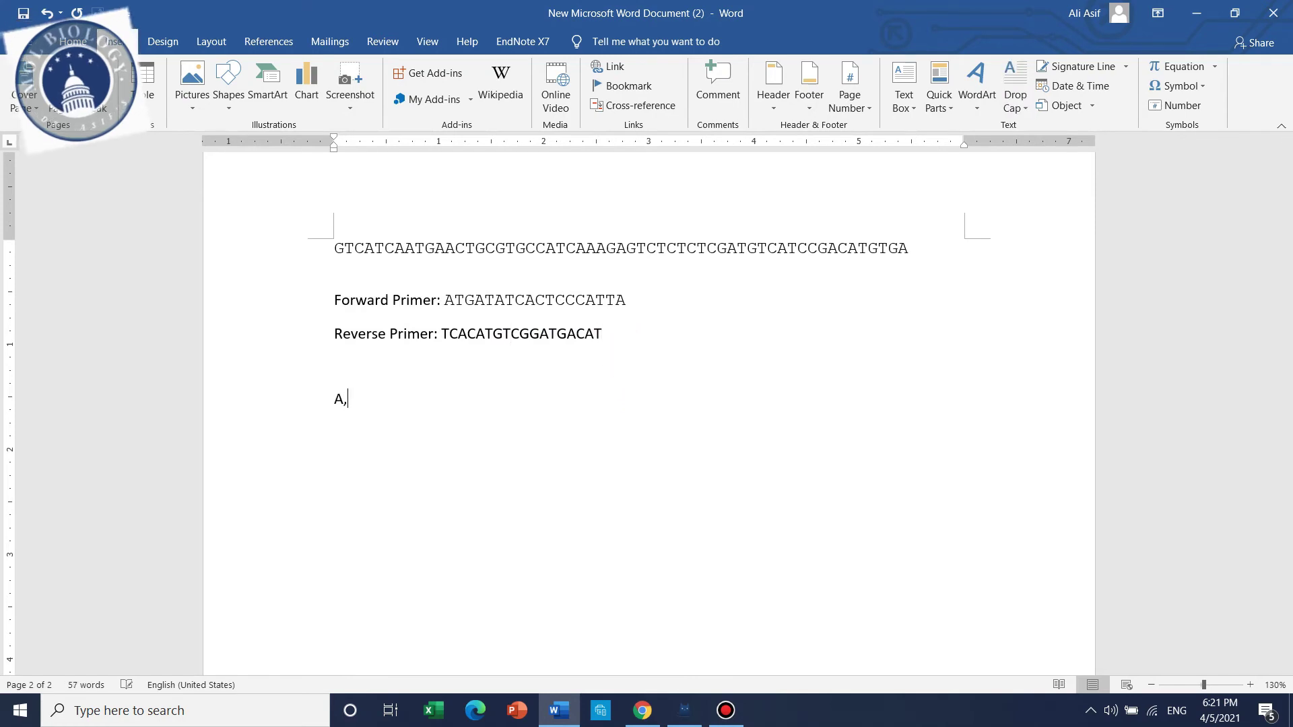
text(,T )
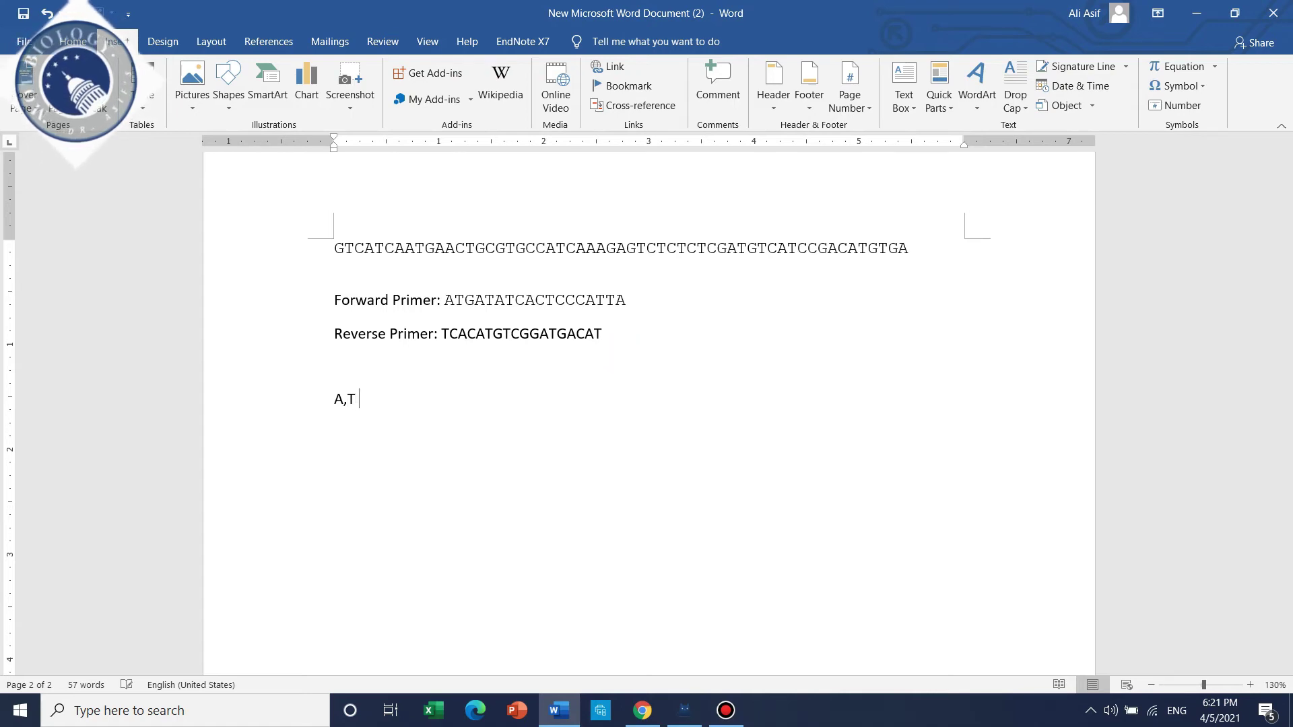
text(+)
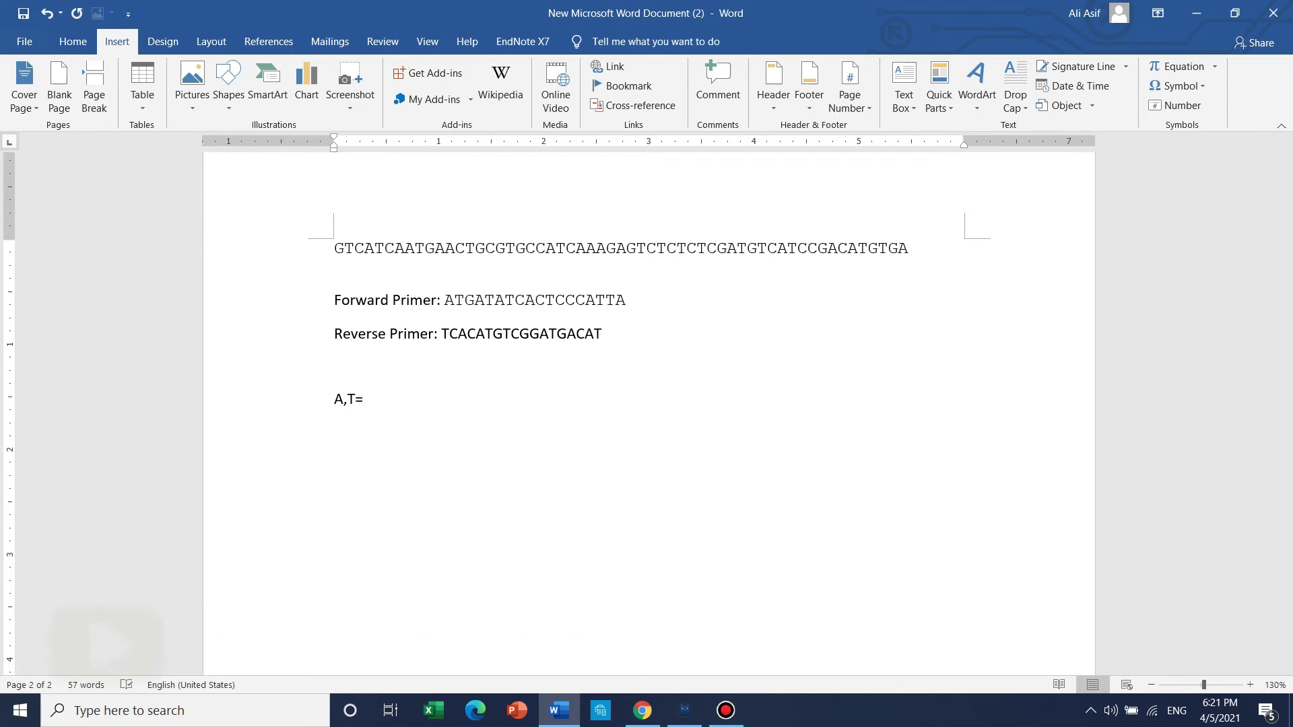
text( 2)
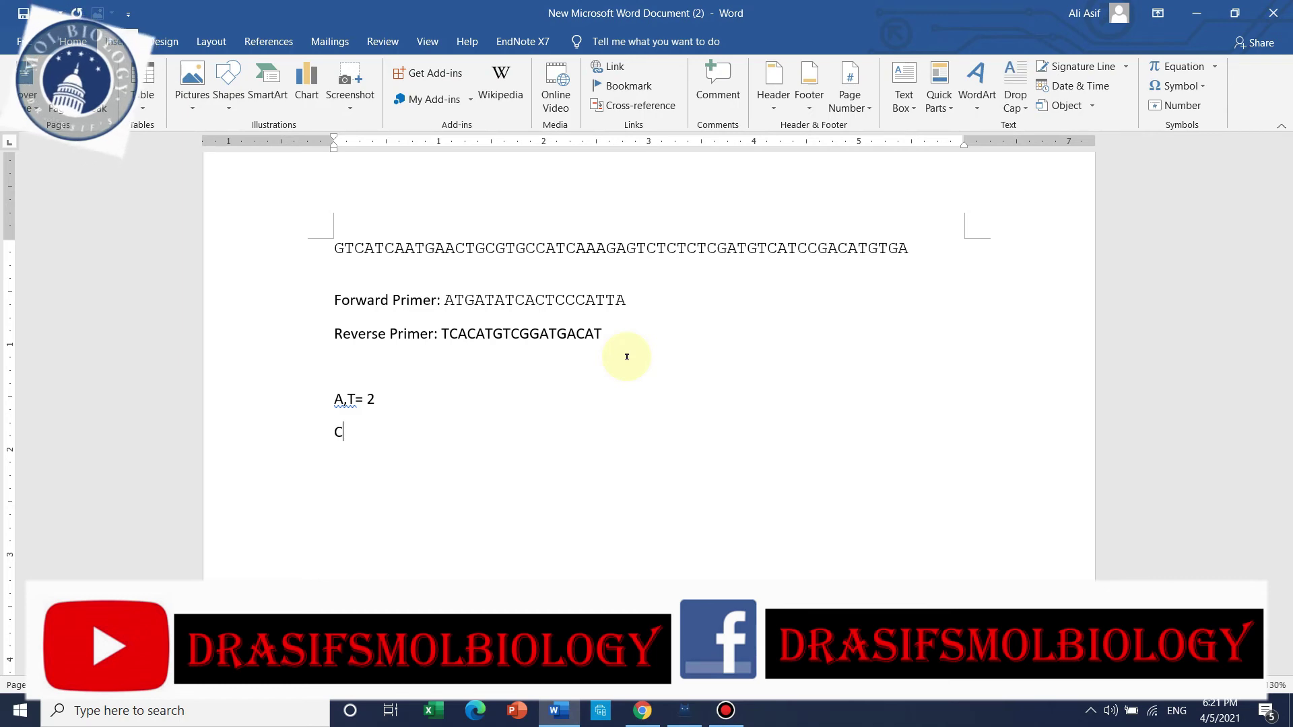
text(,G)
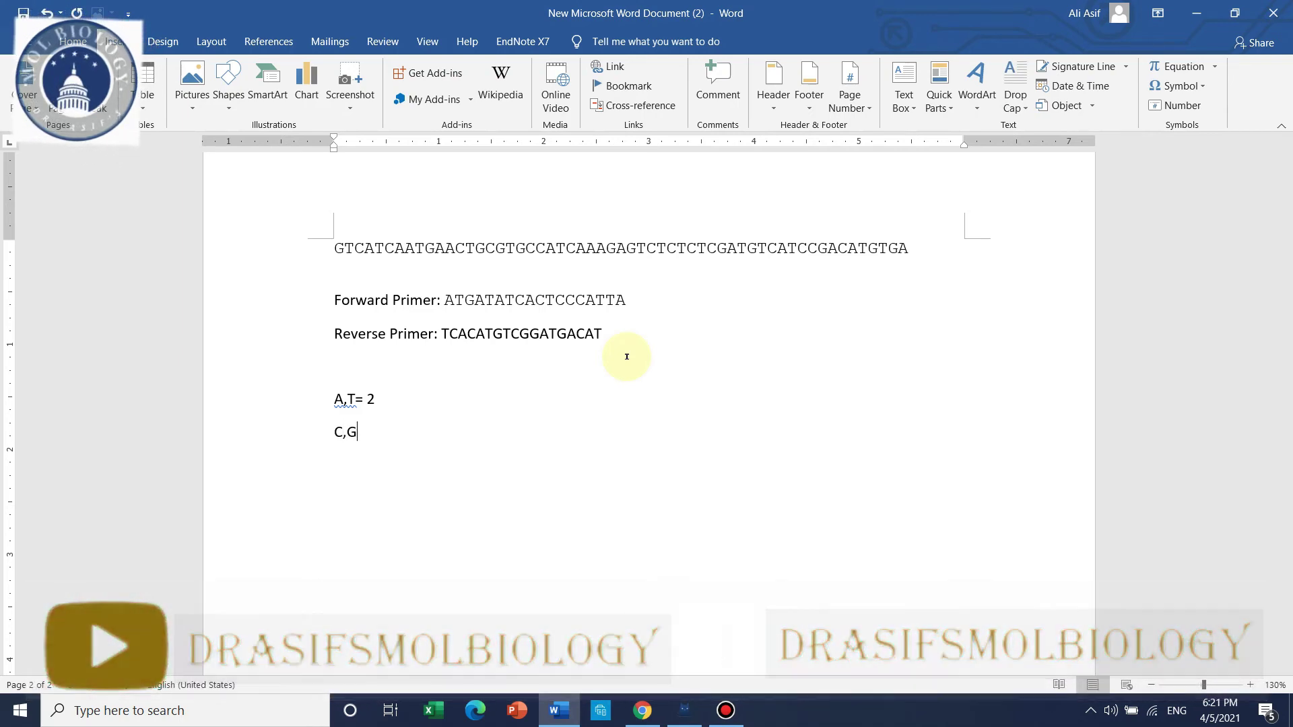
text(+)
key(BackSpace)
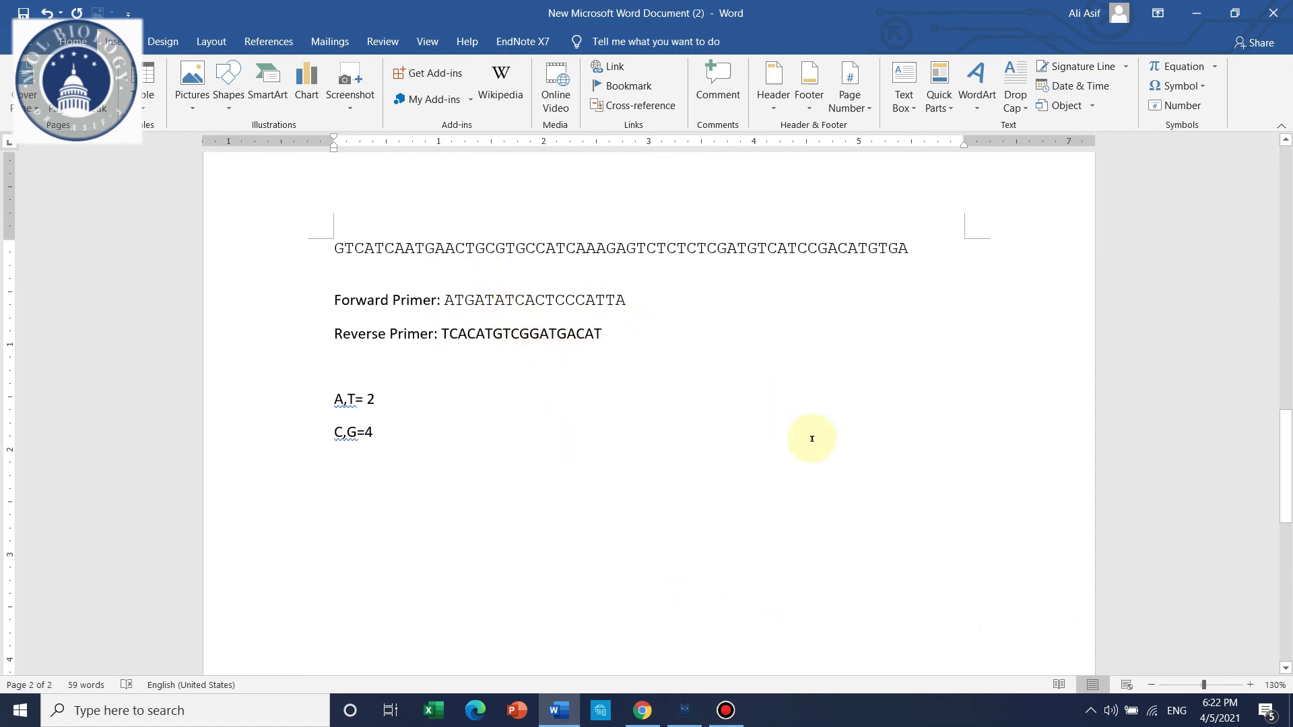
scroll(813, 437, up, 2)
scroll(813, 437, up, 1)
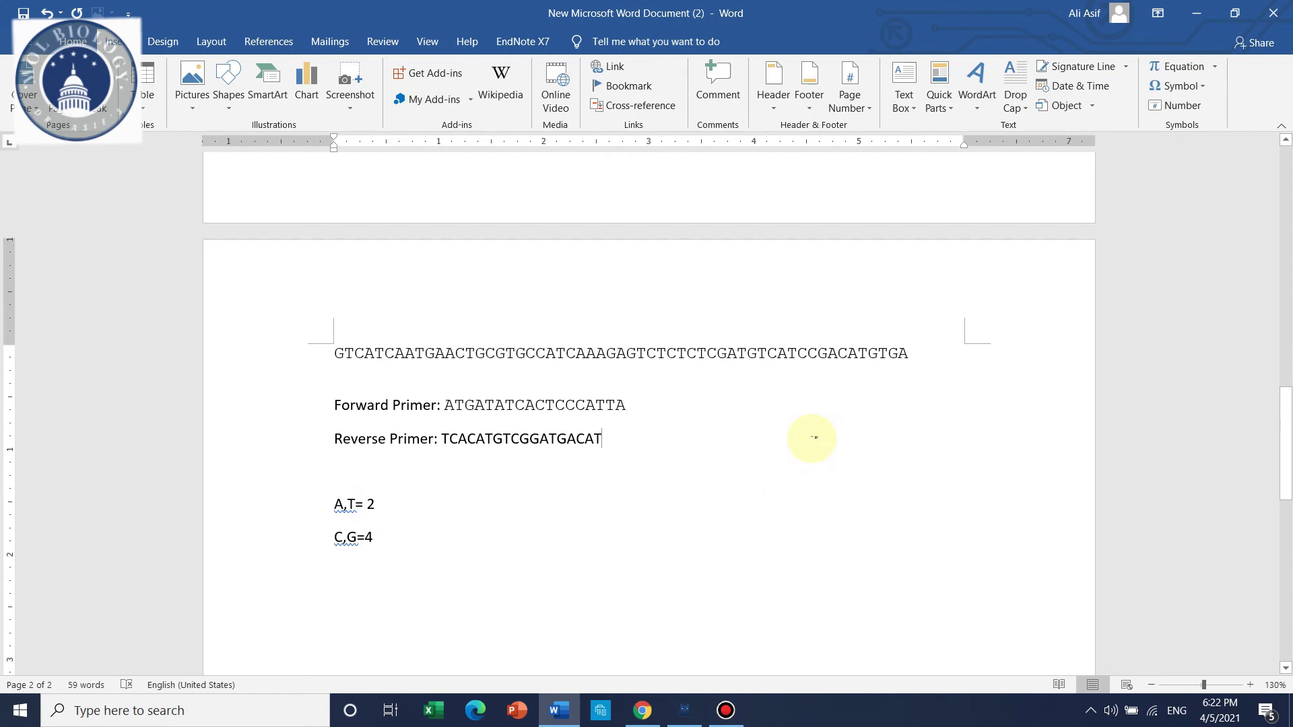
scroll(812, 439, down, 1)
scroll(813, 439, down, 1)
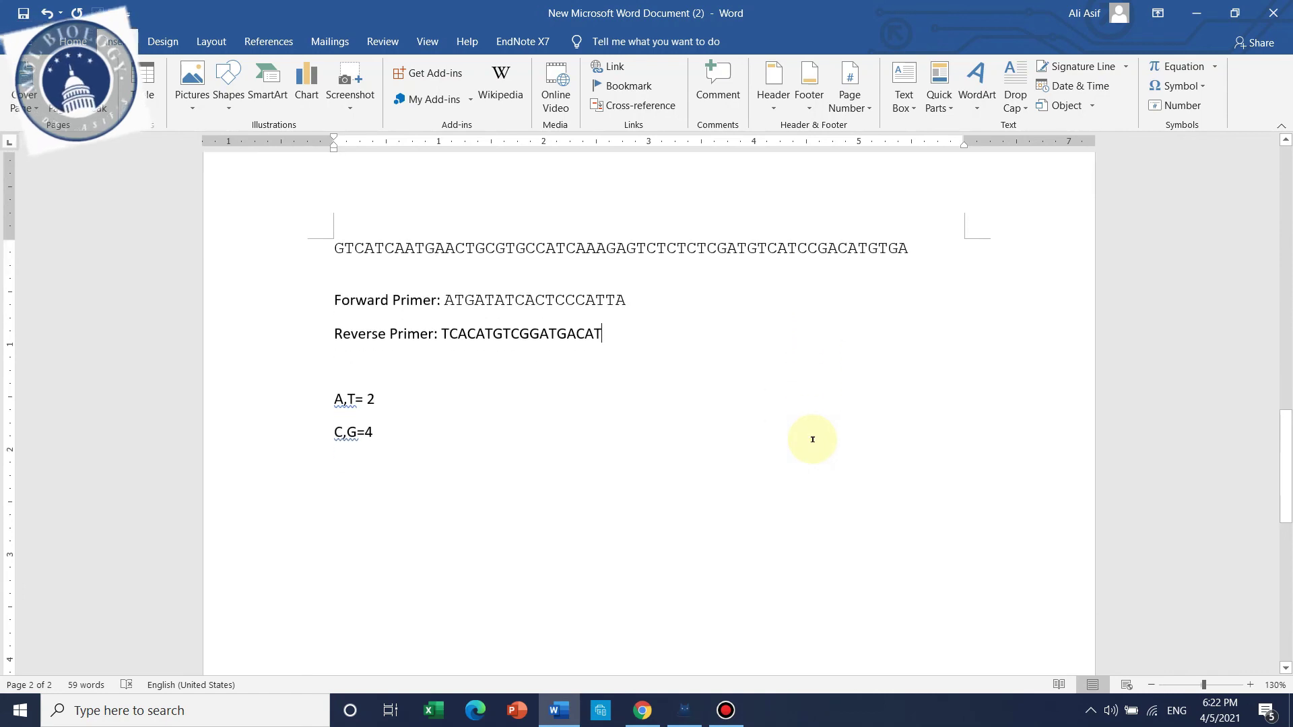